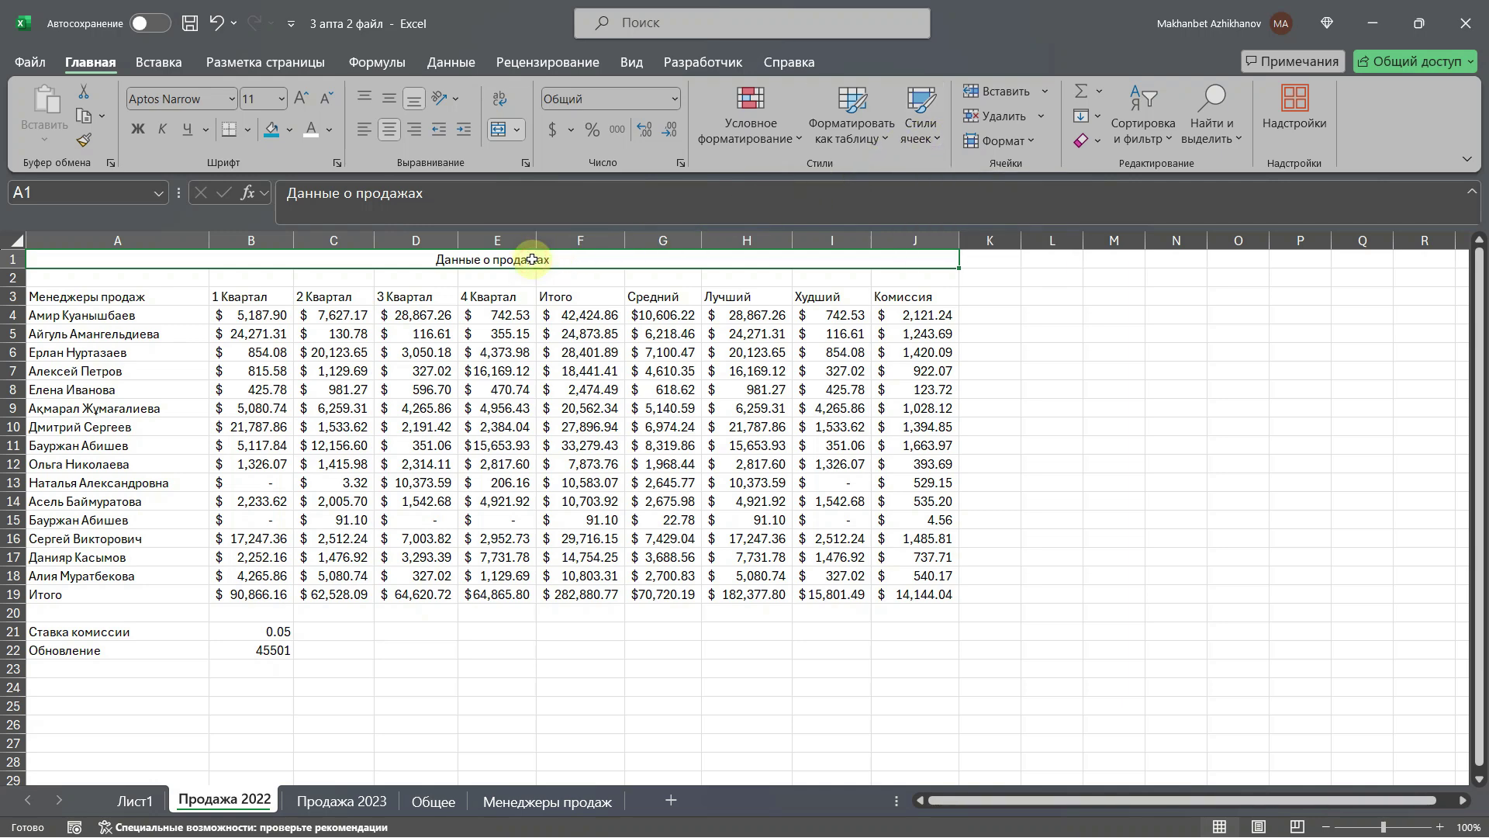
# Step: Apply the Заголовок 1 cell style to the title in A1 and the Акцент1 style to the header row A3:J3
pyautogui.click(920, 113)
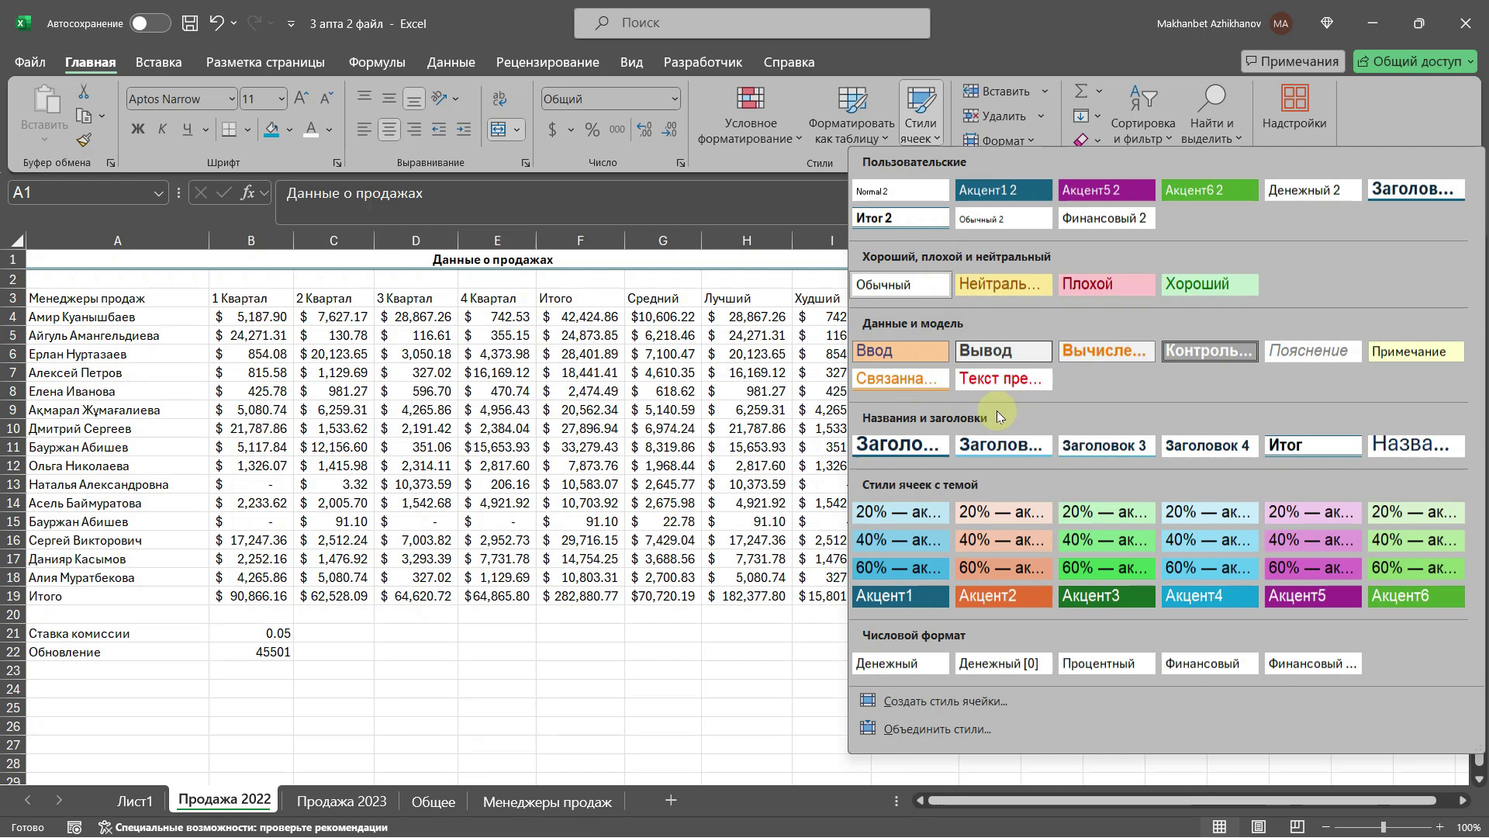
pyautogui.click(908, 440)
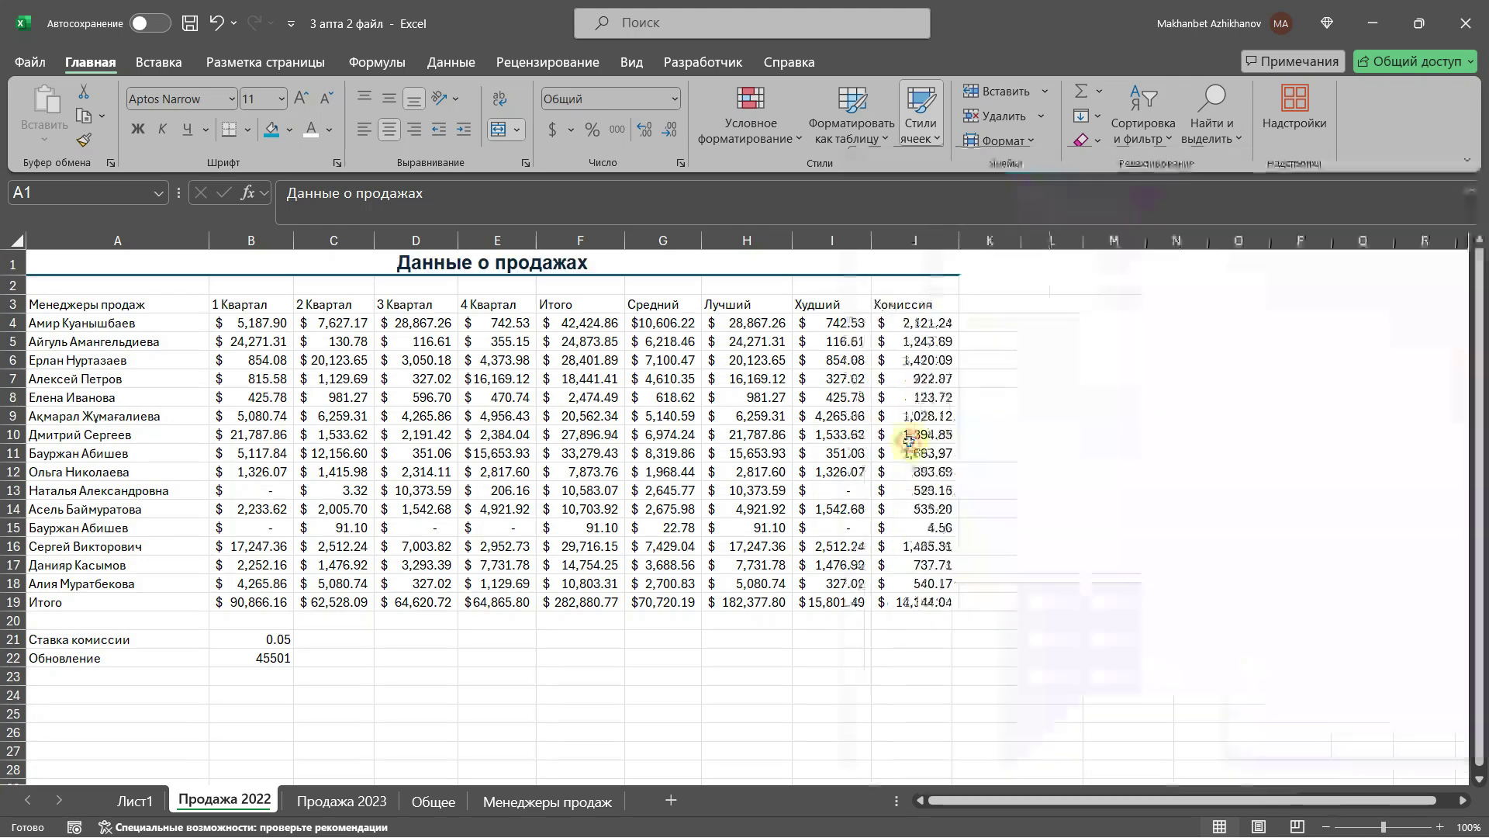
pyautogui.click(826, 311)
pyautogui.moveTo(903, 308); pyautogui.dragTo(128, 304)
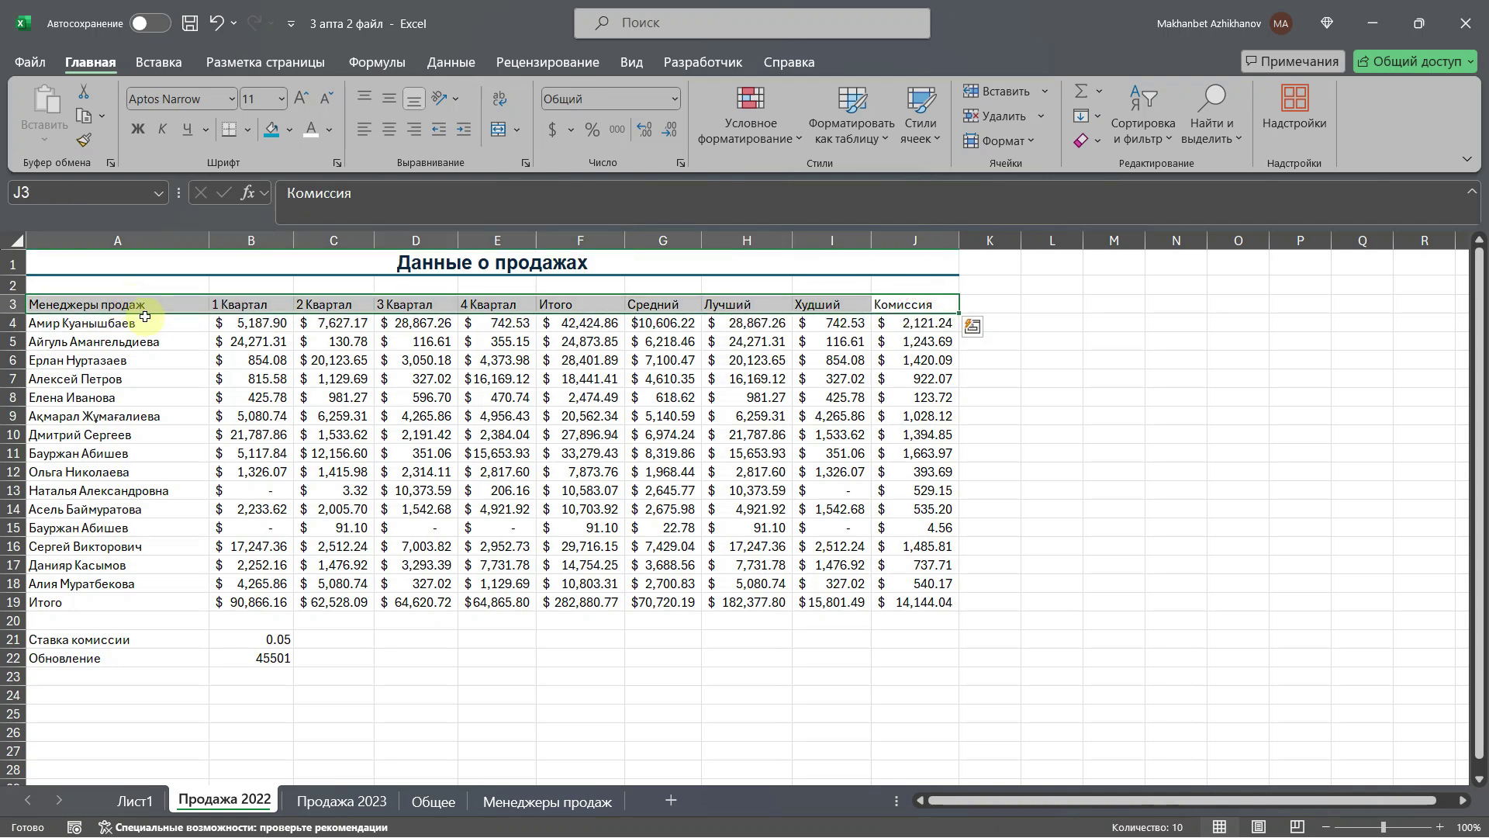
pyautogui.click(923, 132)
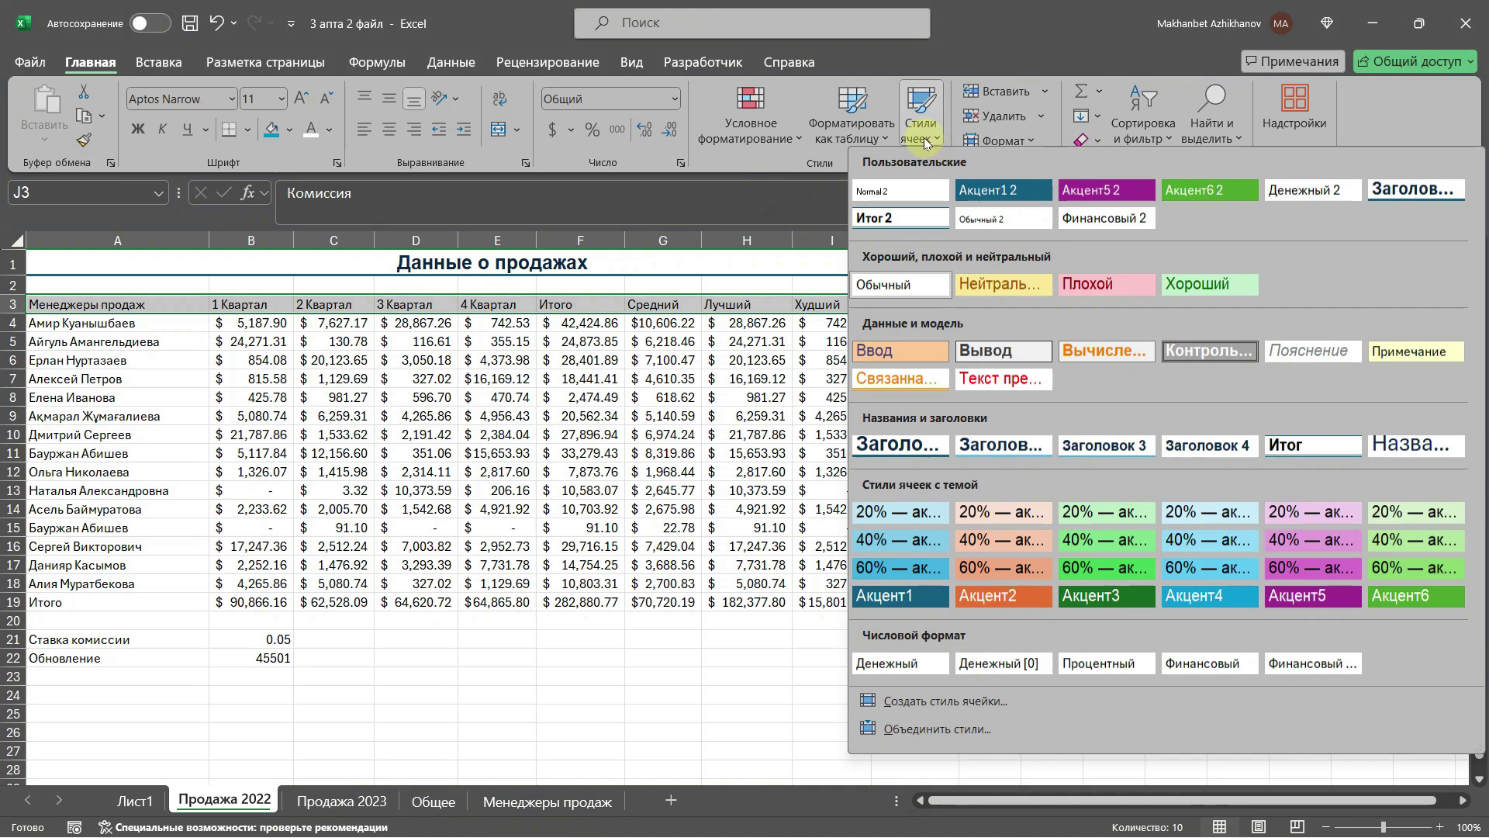
pyautogui.click(895, 601)
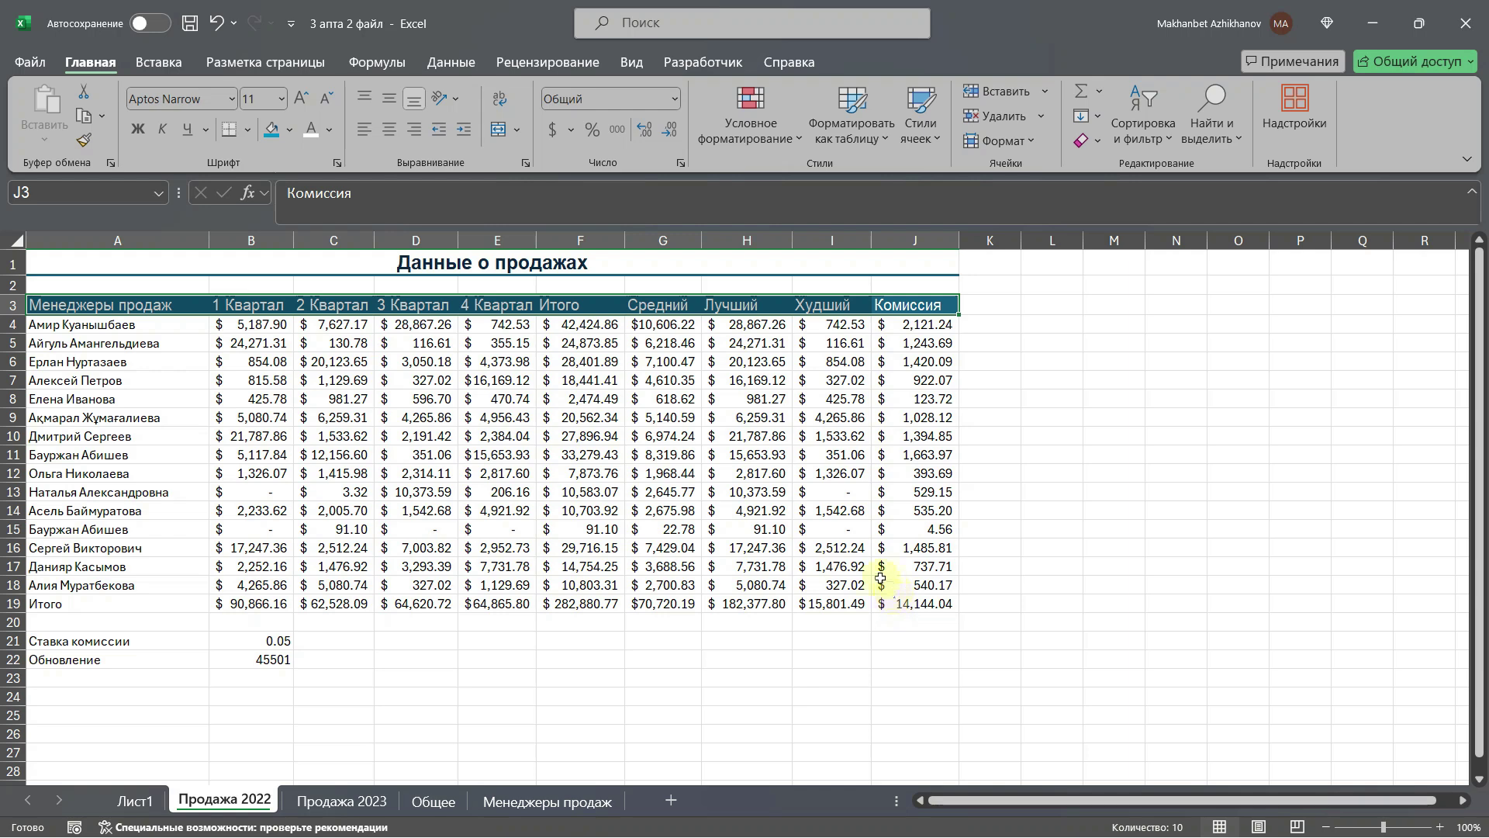
# Step: Apply the Заголовок 4 cell style to the manager names and the Итого label in A4:A19
pyautogui.click(363, 432)
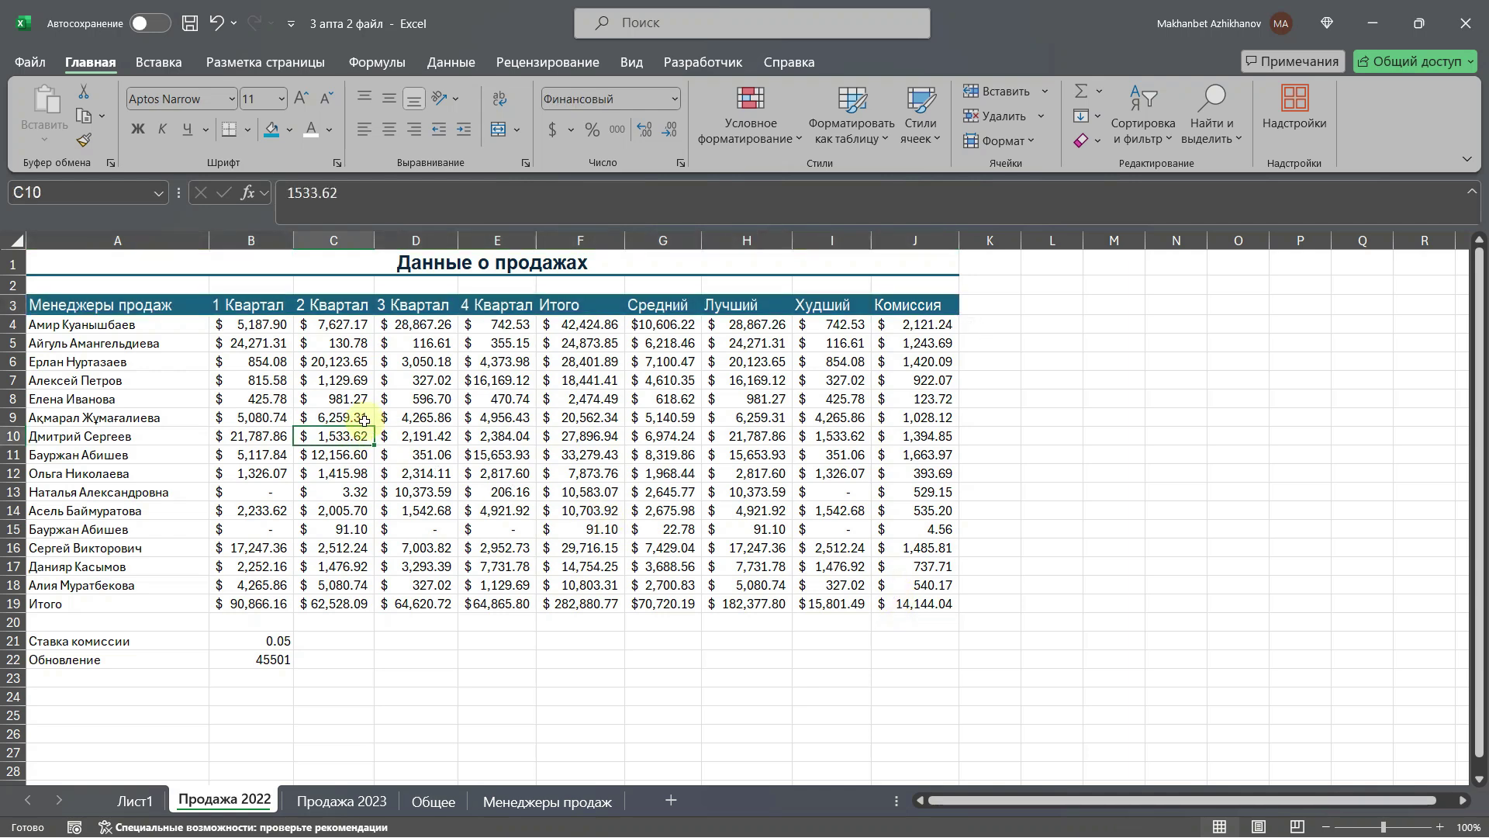
pyautogui.moveTo(186, 326); pyautogui.dragTo(159, 606)
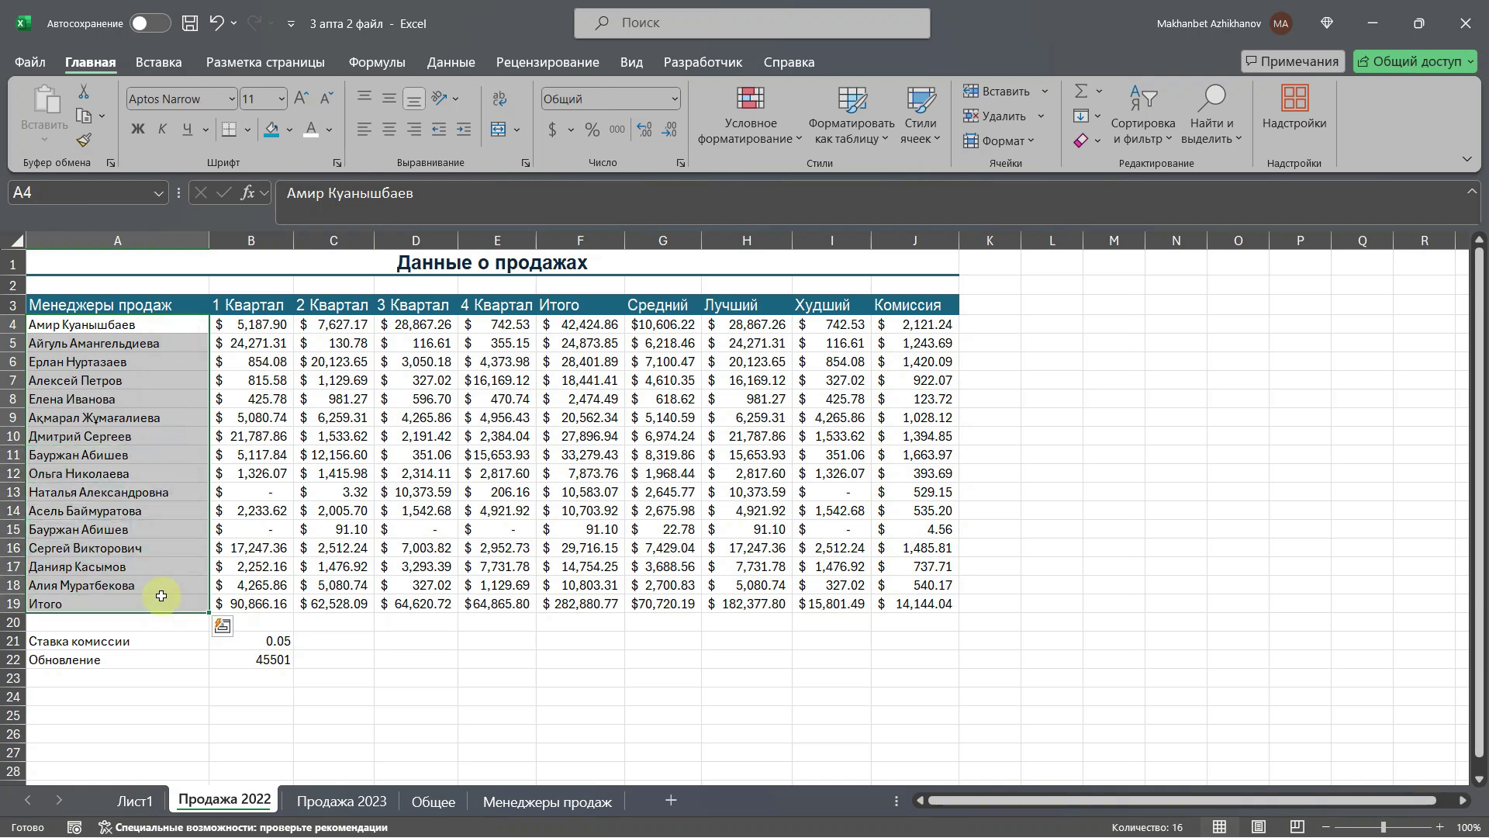
pyautogui.click(919, 144)
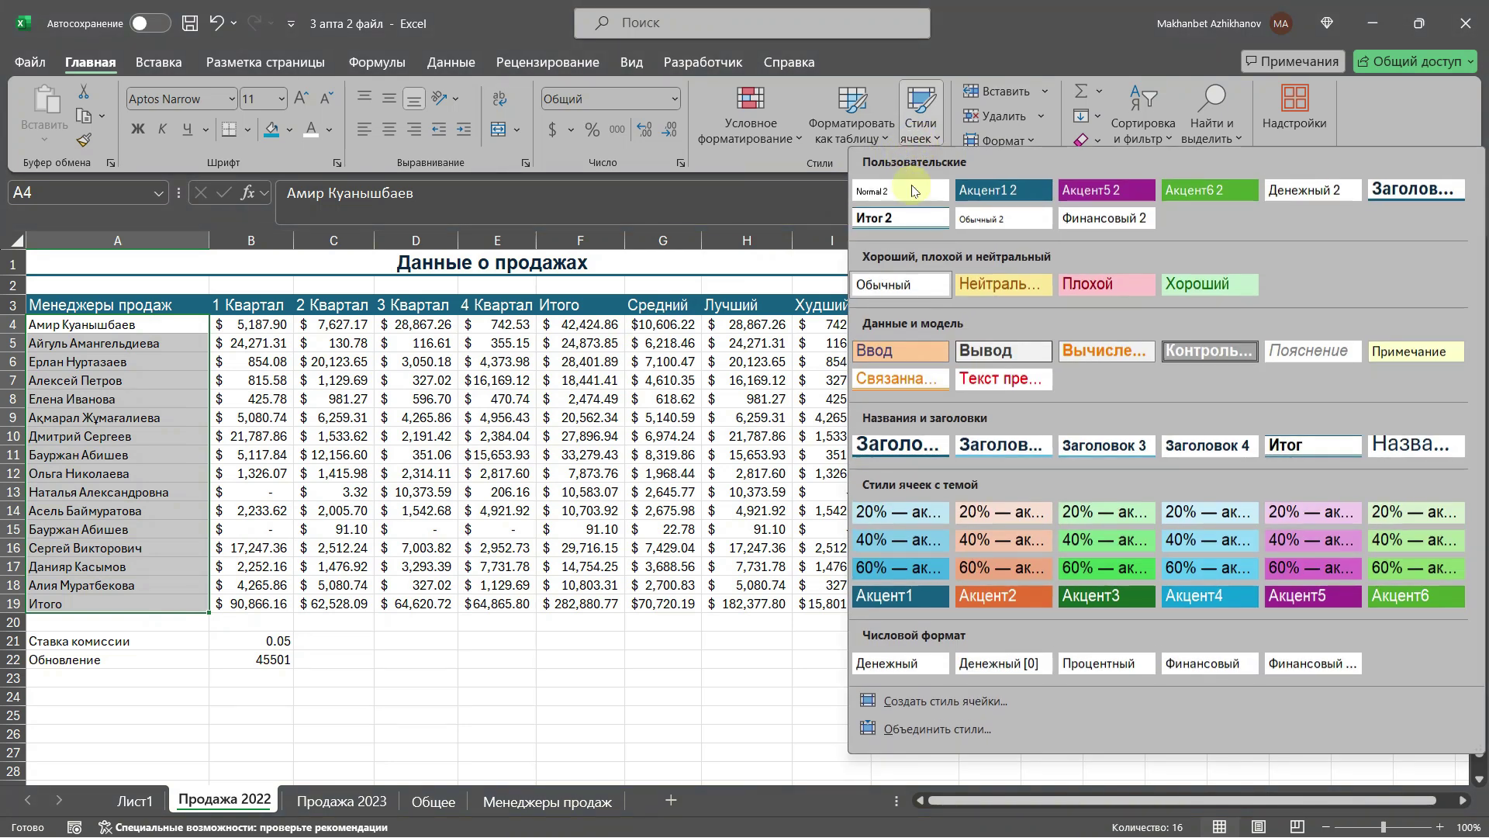
pyautogui.click(1201, 445)
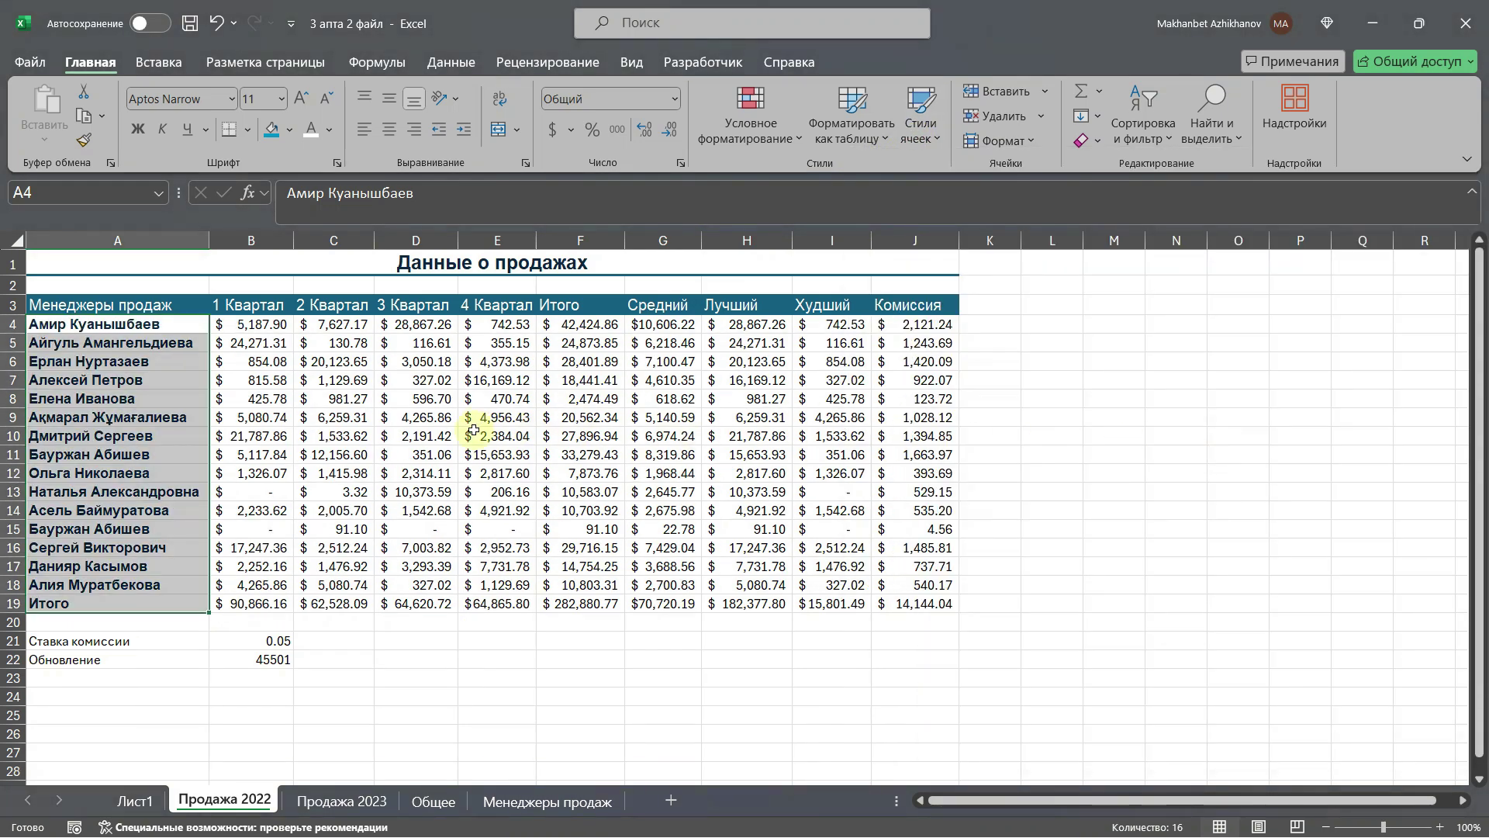
# Step: Apply the Акцент1 cell style to the labels in A21:A22 and the 20% — Акцент1 style to the values in B21:B22
pyautogui.moveTo(155, 642); pyautogui.dragTo(151, 662)
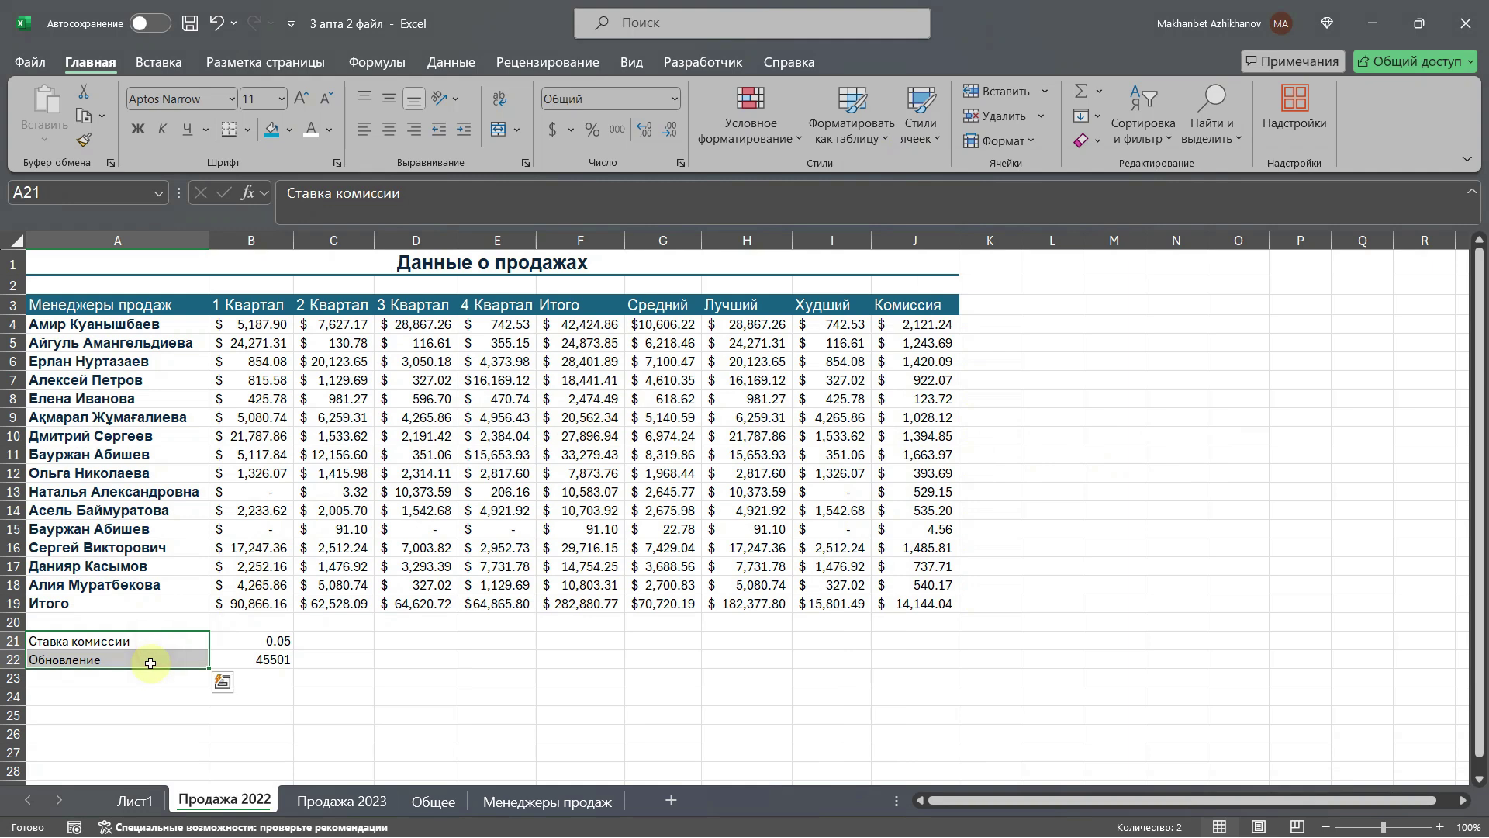
pyautogui.click(929, 124)
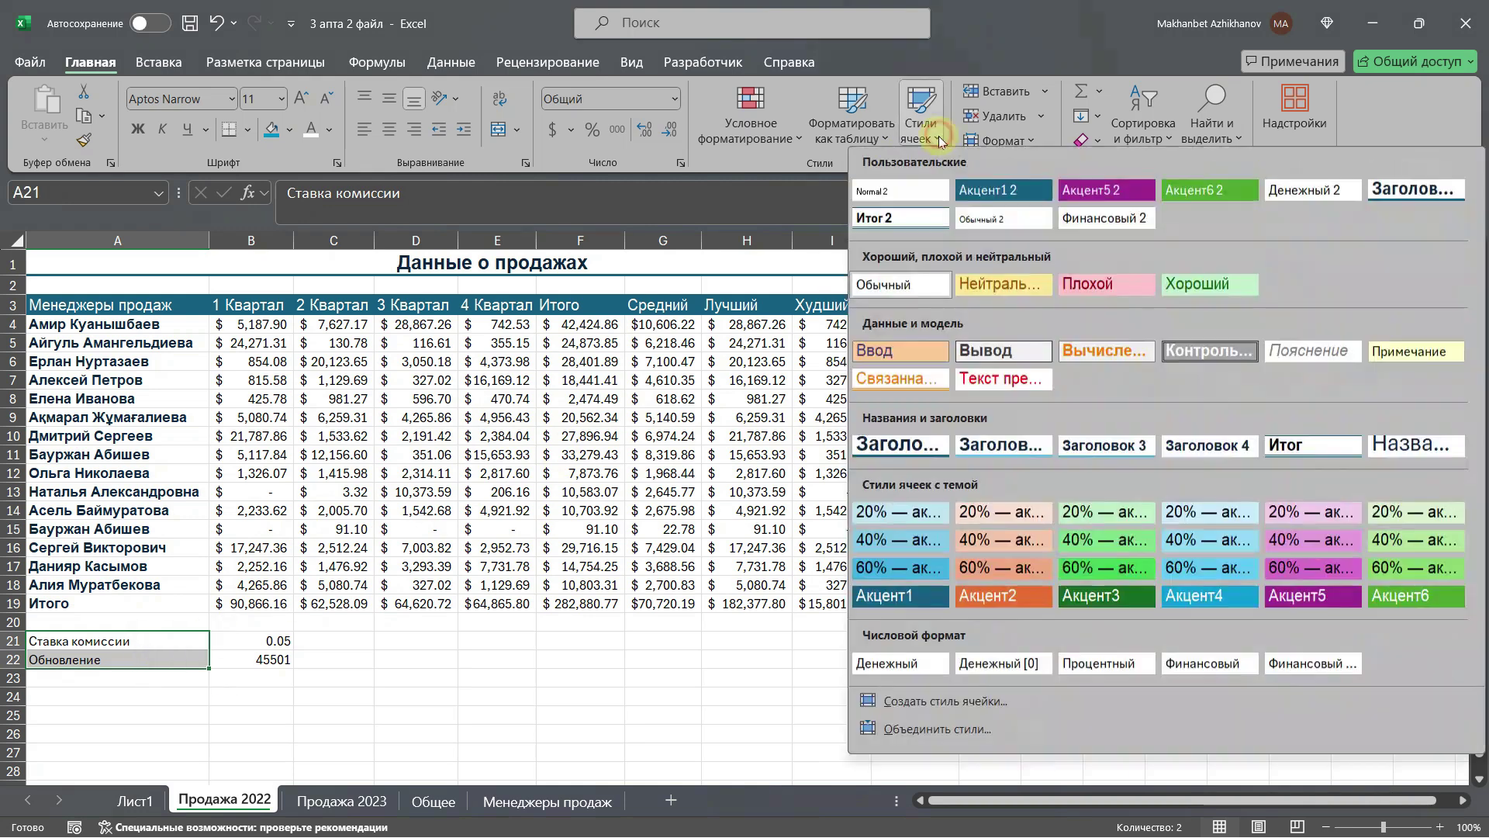
pyautogui.click(914, 586)
pyautogui.moveTo(260, 641); pyautogui.dragTo(261, 658)
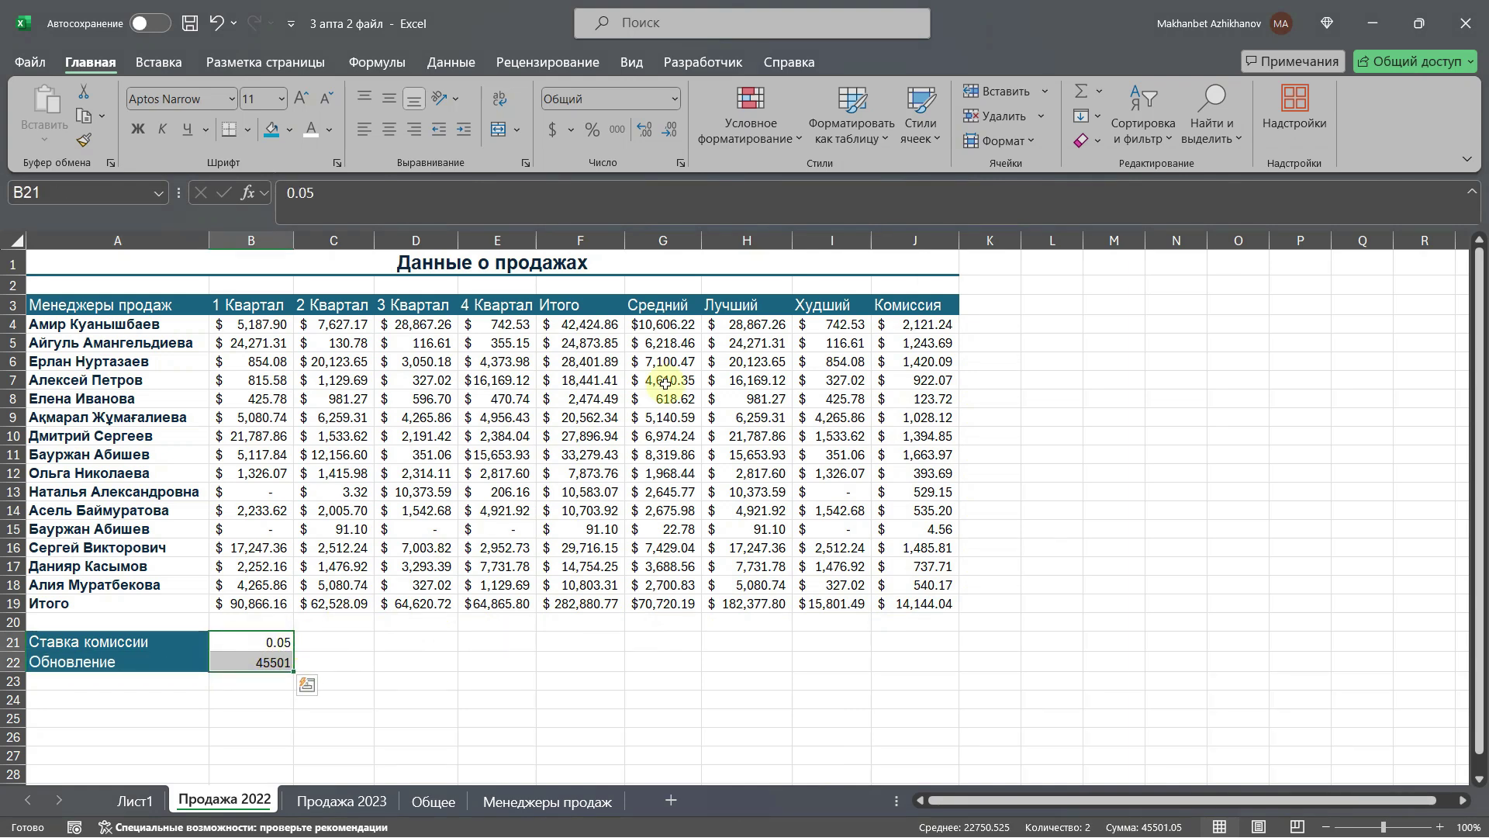
pyautogui.click(941, 132)
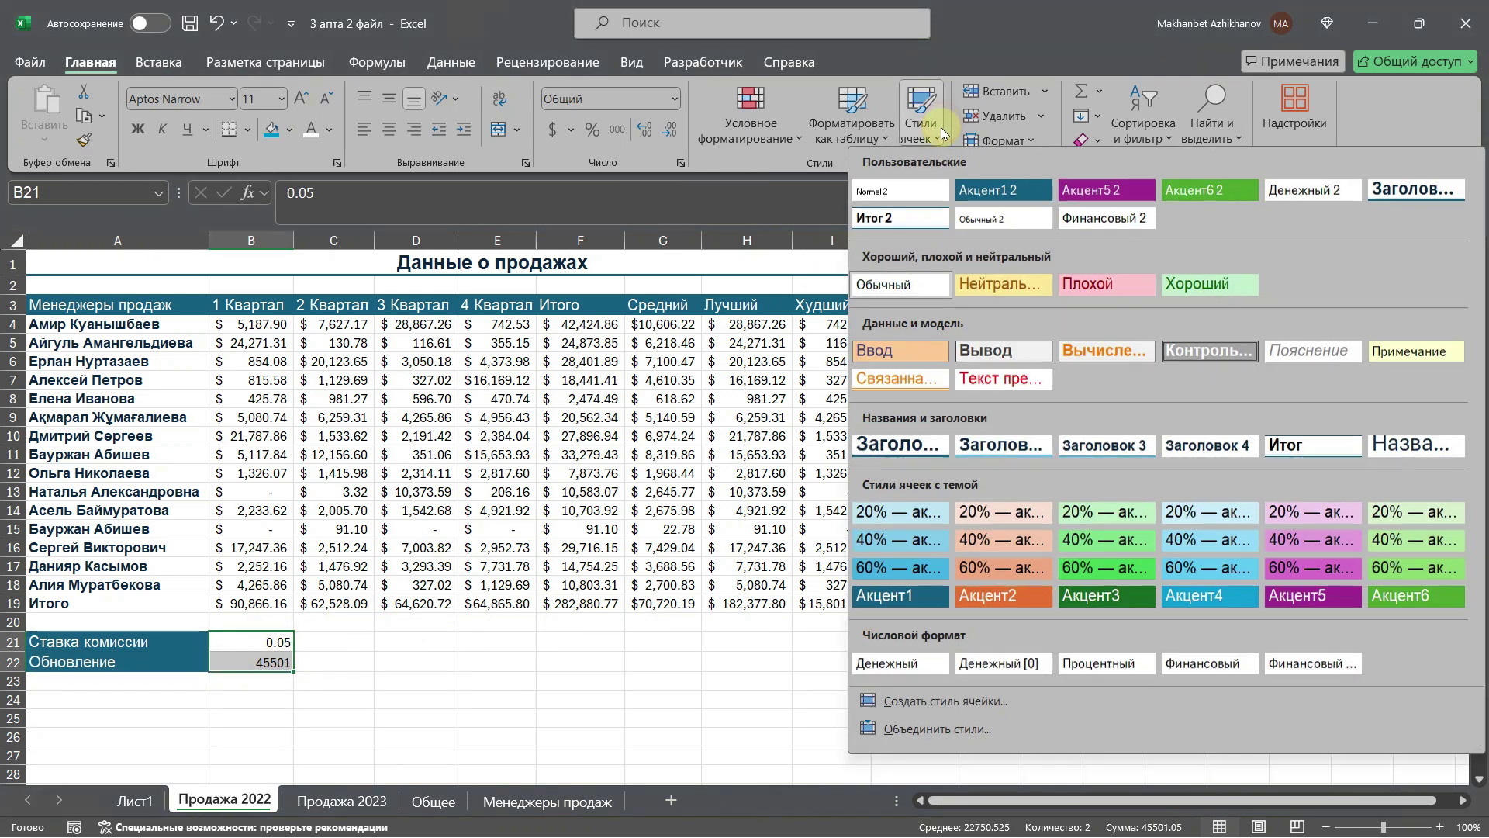
pyautogui.click(908, 520)
pyautogui.click(901, 505)
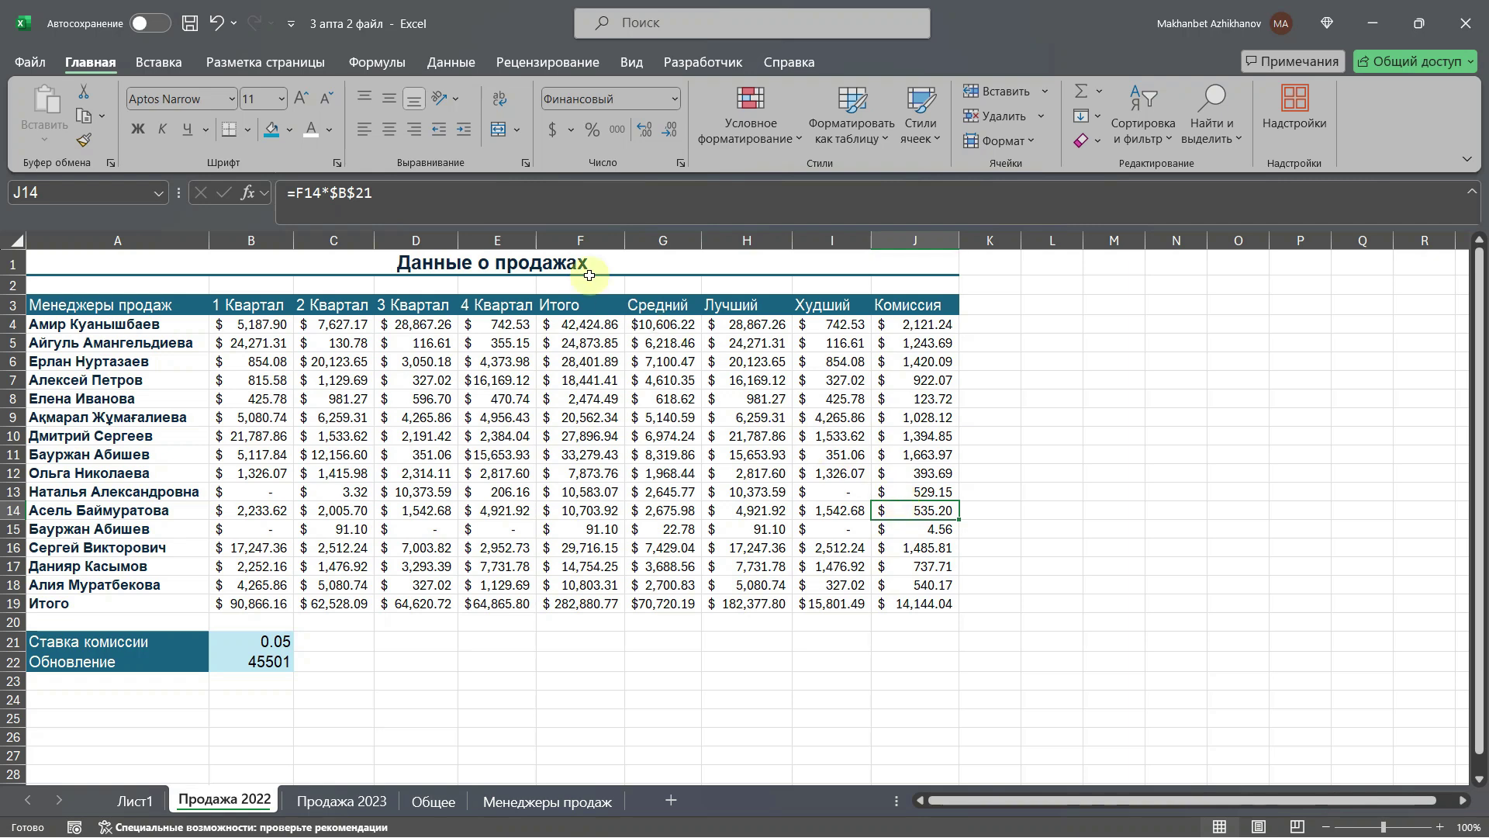
# Step: Fill the Итого header cell F3 directly with turquoise
pyautogui.click(292, 60)
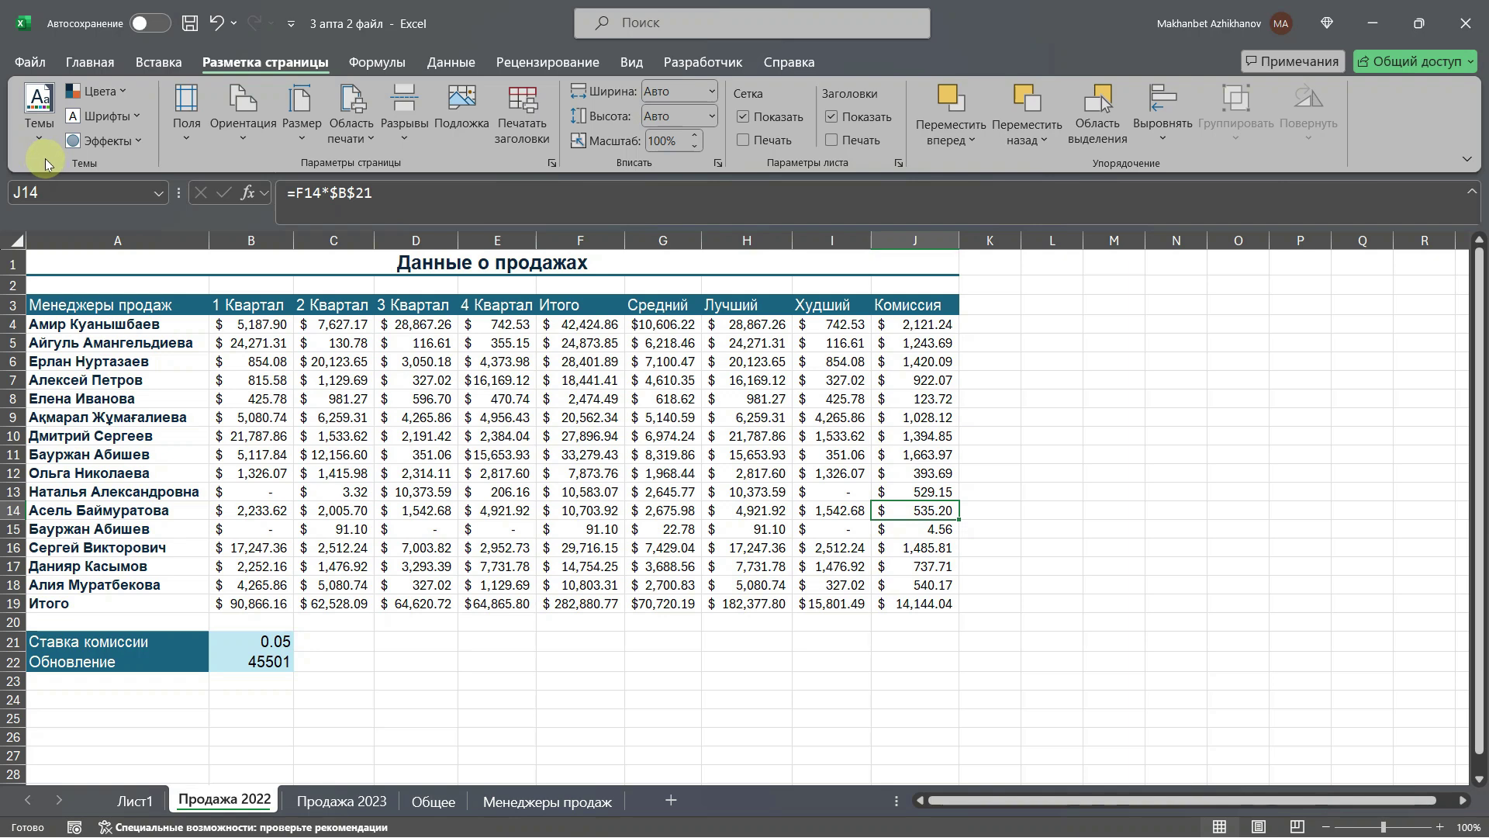
pyautogui.click(585, 306)
pyautogui.click(106, 62)
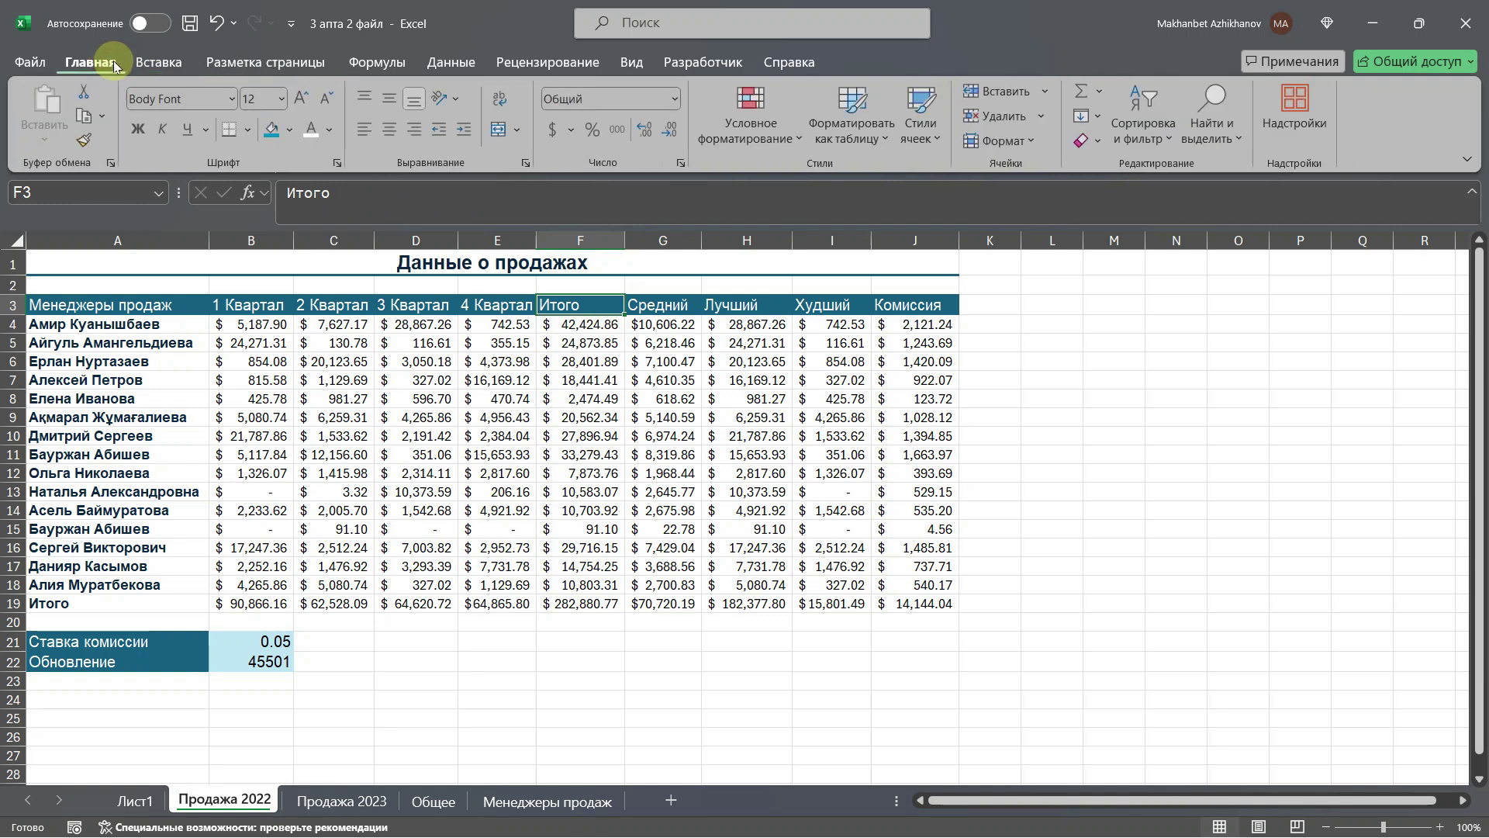
pyautogui.click(272, 130)
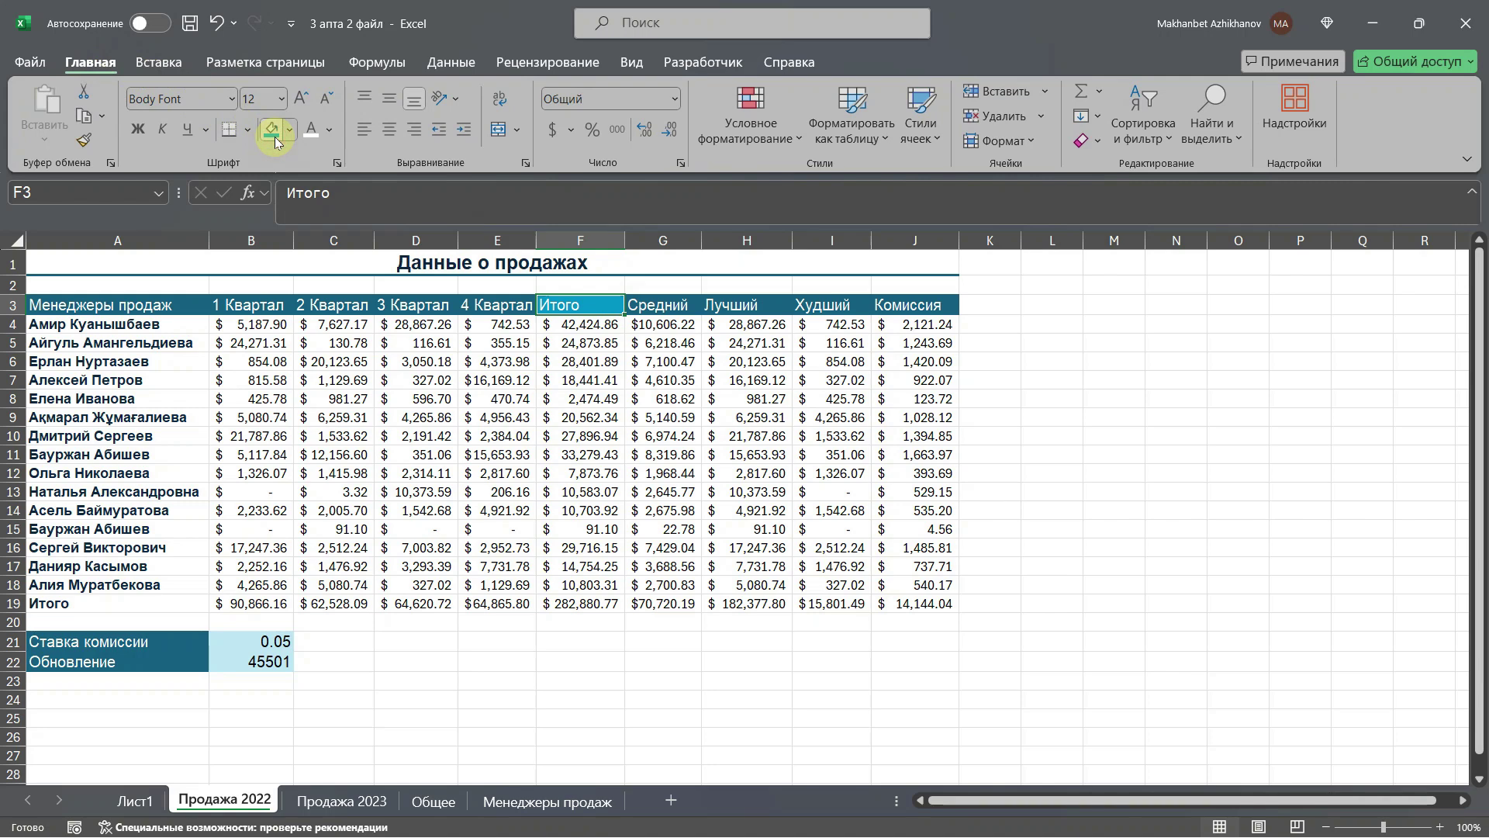
# Step: Apply the Ион theme to the workbook
pyautogui.click(273, 64)
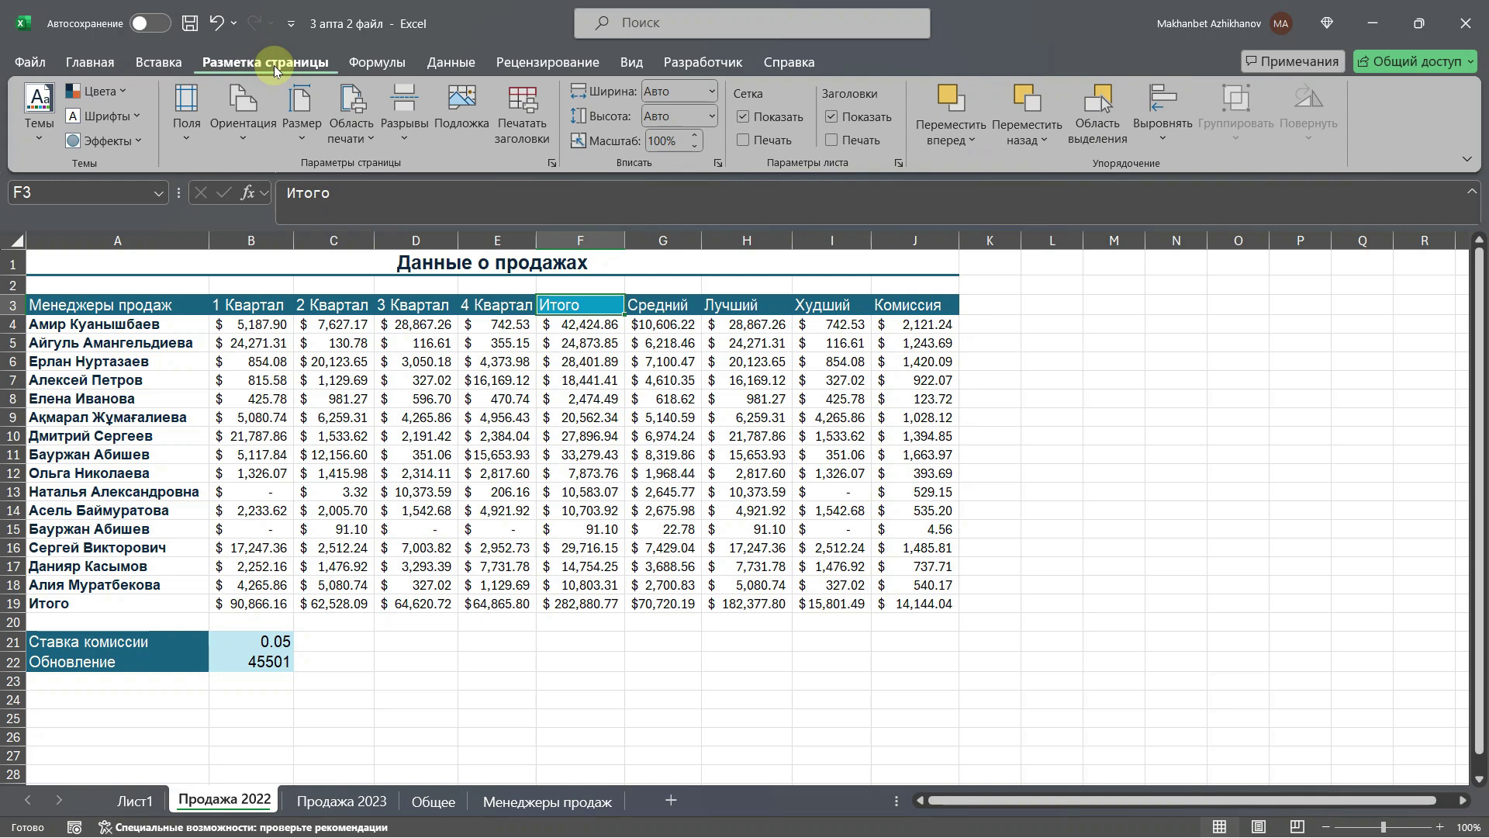
pyautogui.click(38, 113)
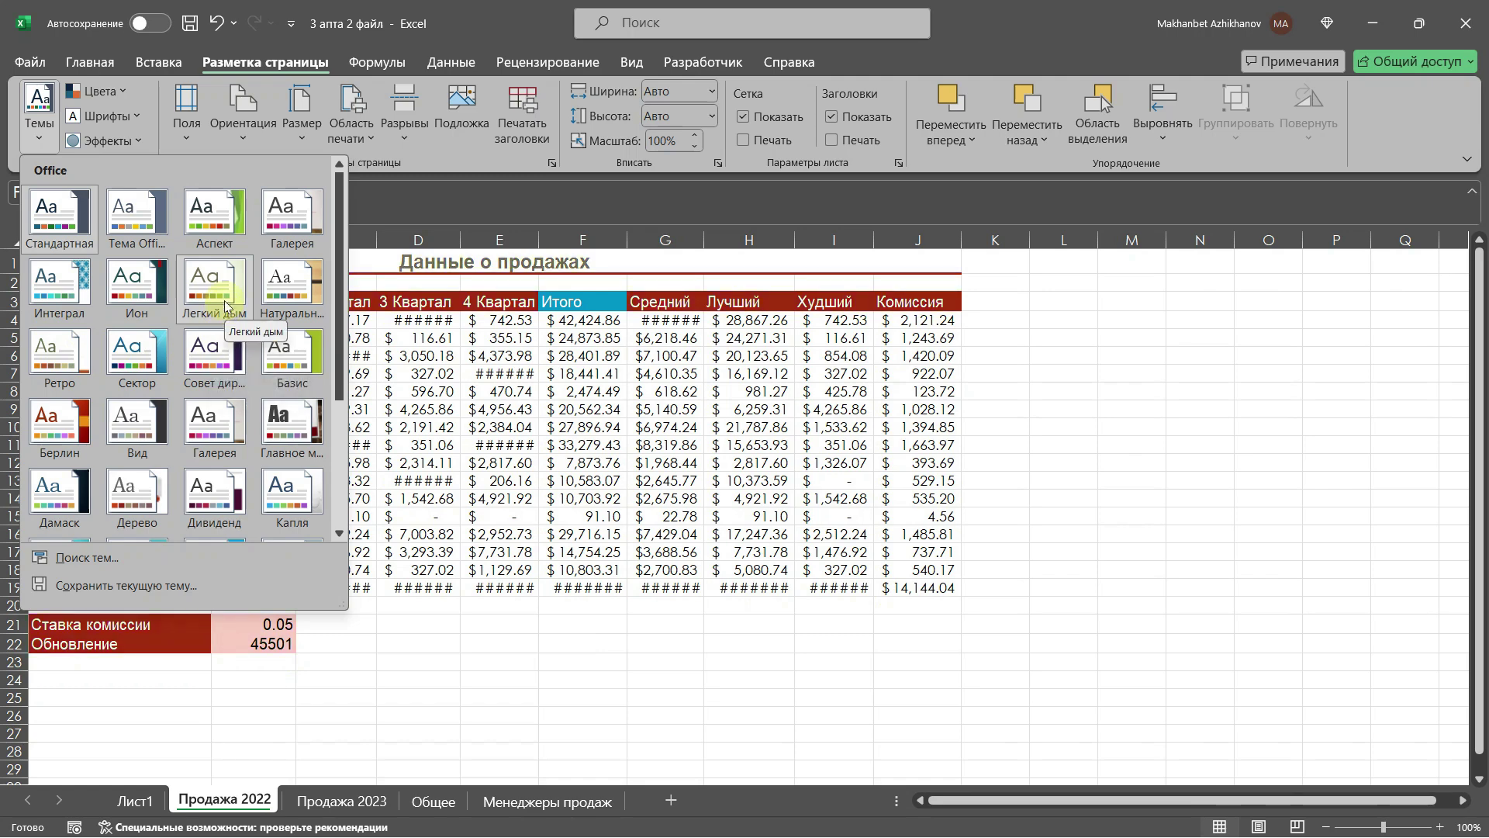
pyautogui.click(135, 296)
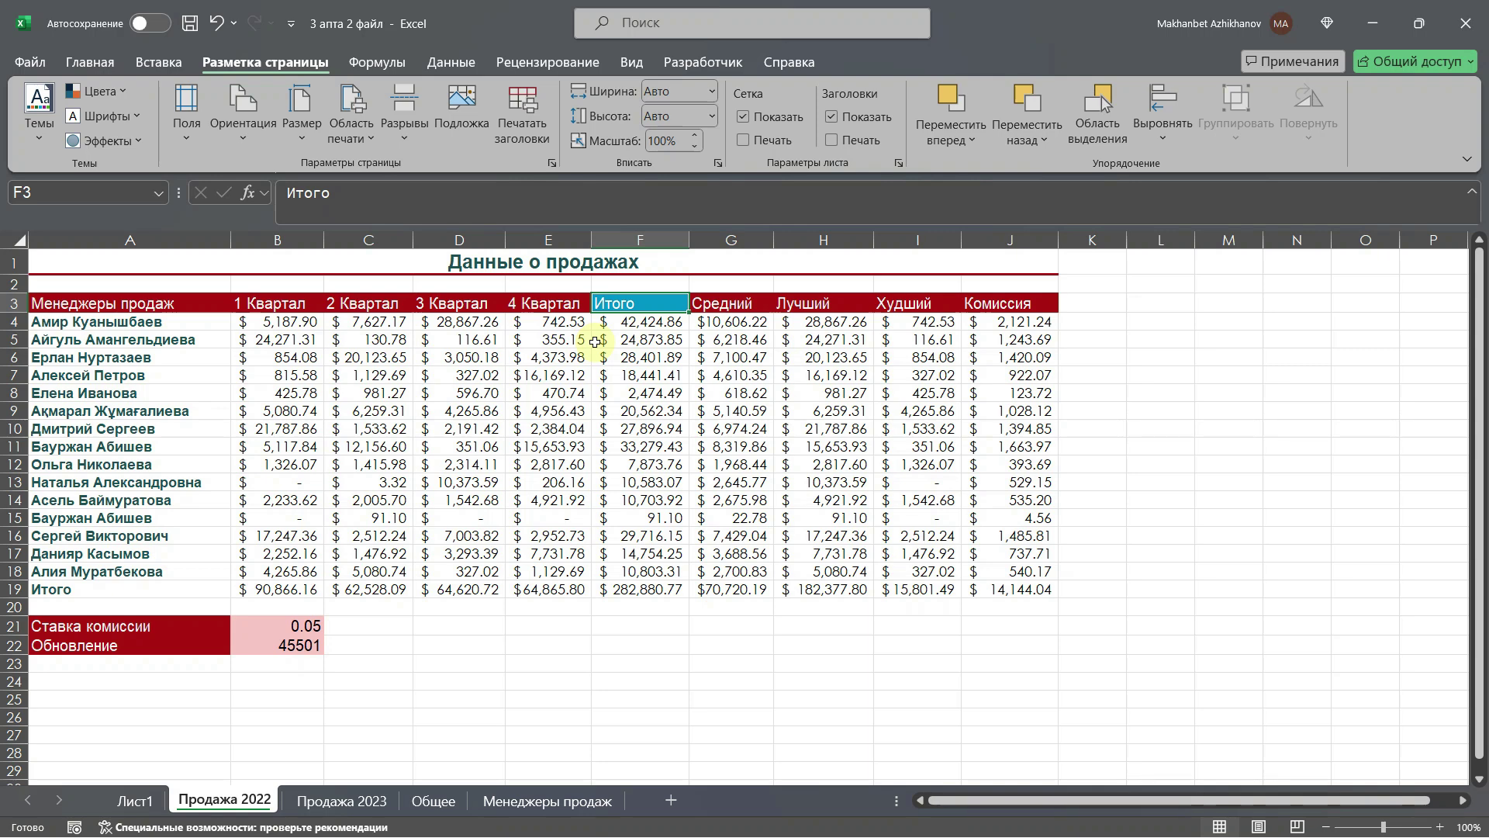
# Step: Check the theme on the sheets Продажа 2023, Общее, Менеджеры продаж and Лист1, and return to Продажа 2022
pyautogui.click(365, 802)
pyautogui.click(431, 800)
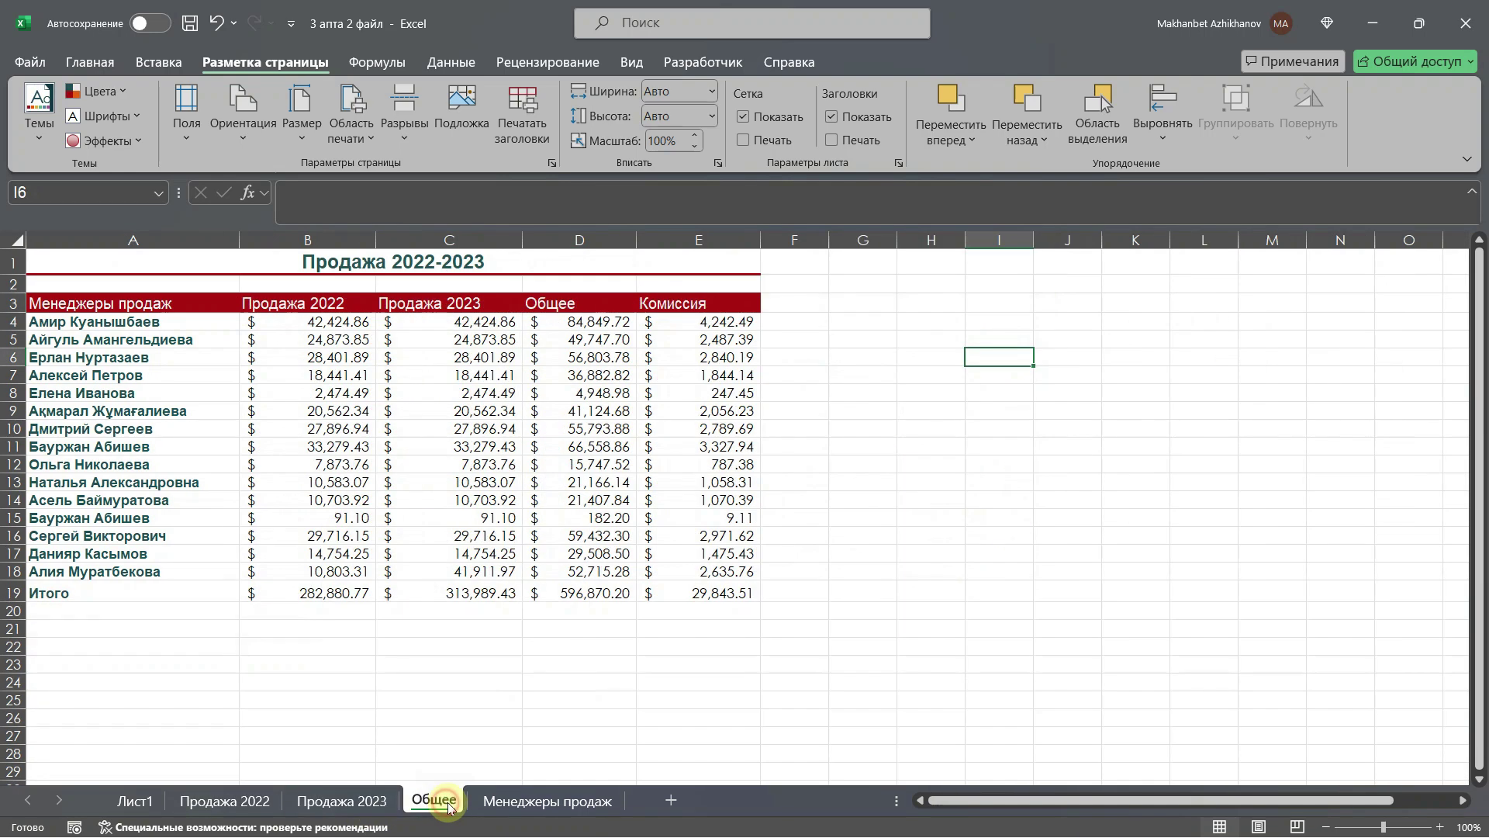
pyautogui.click(530, 807)
pyautogui.click(140, 801)
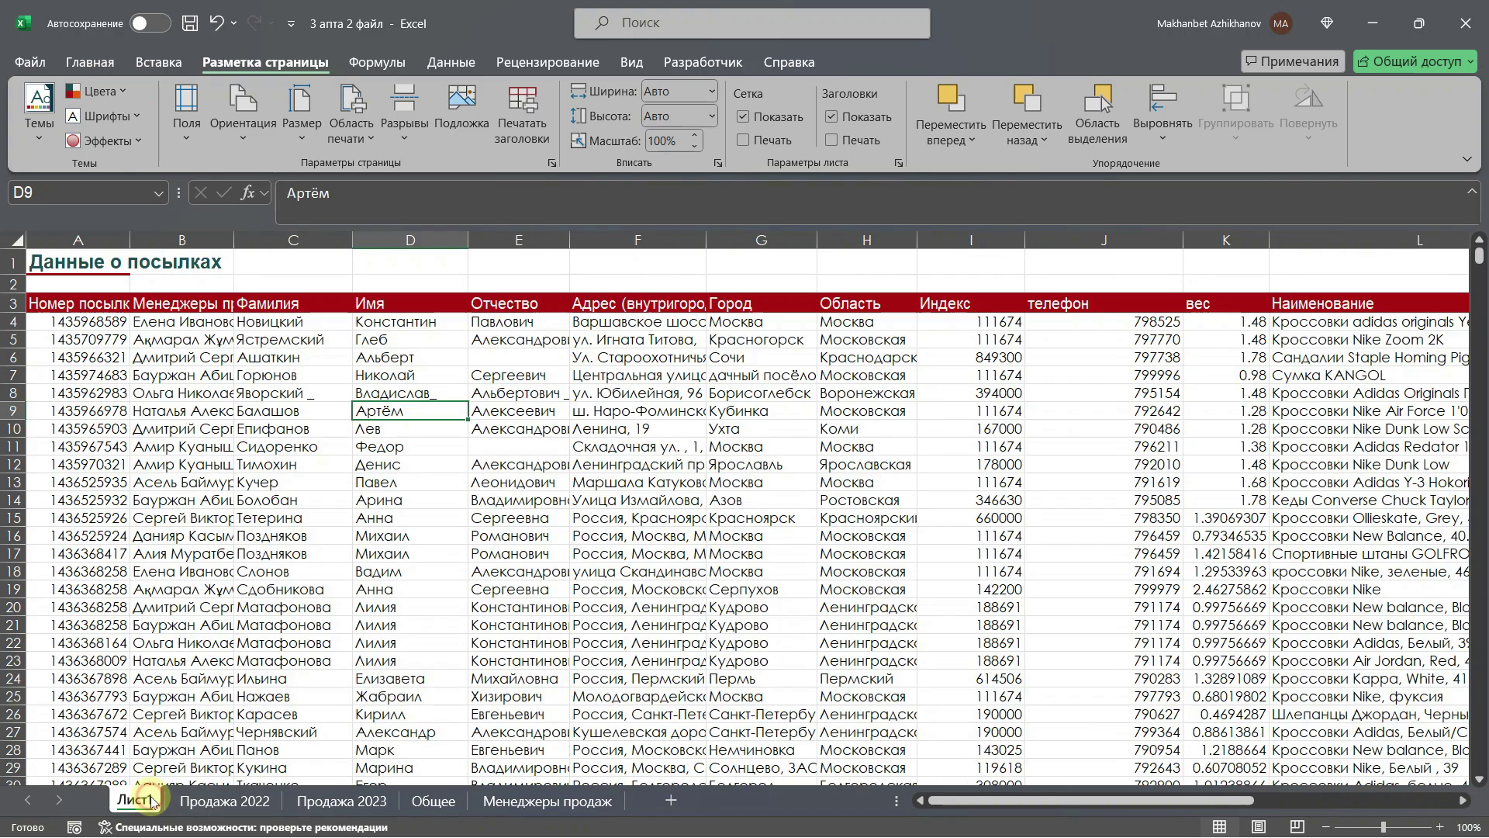
pyautogui.click(230, 813)
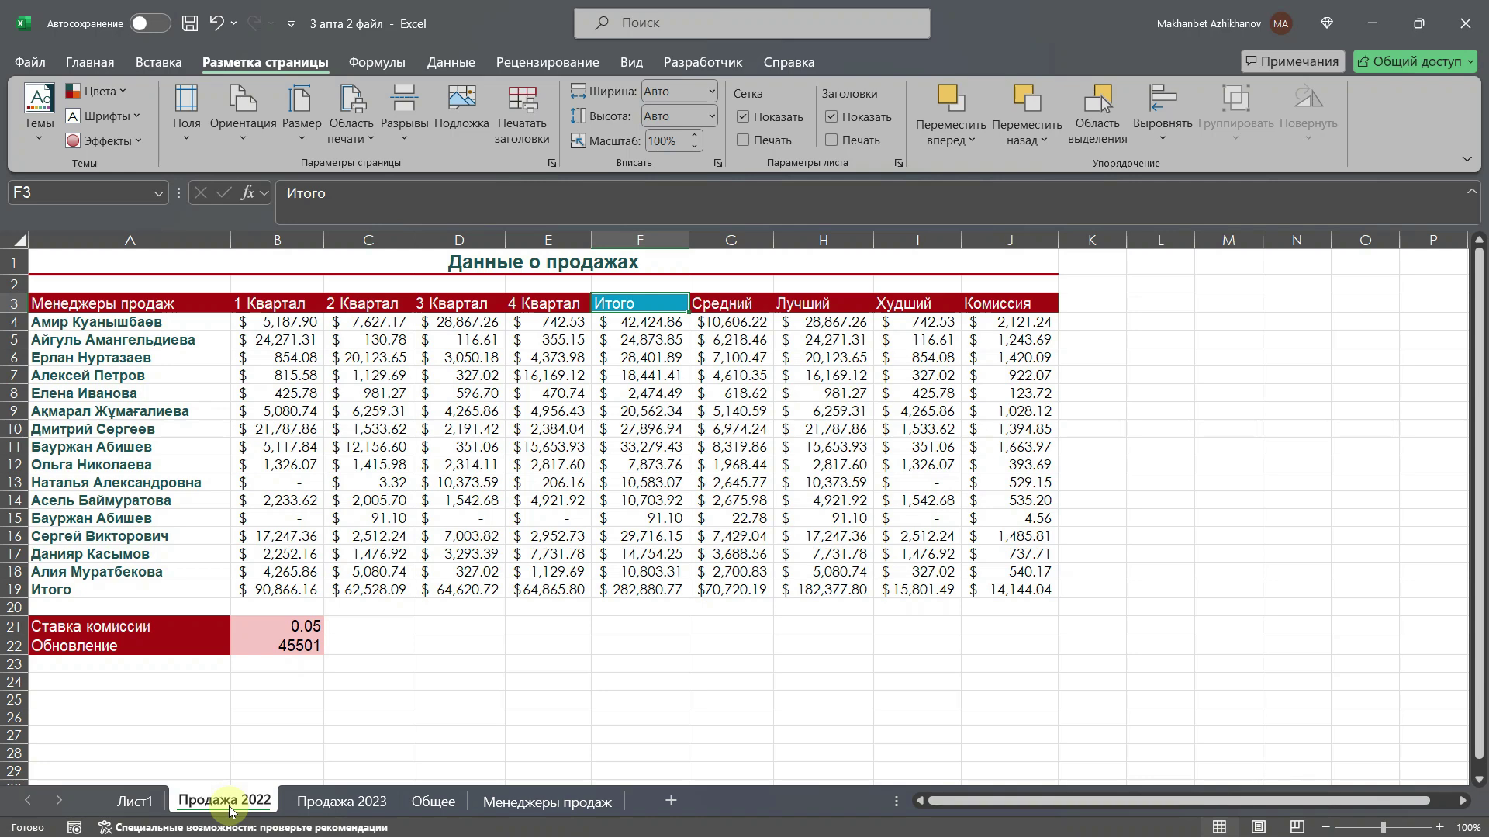
# Step: Preview the available theme colour sets and font sets, and look at the theme effects option without changing any of them
pyautogui.click(122, 93)
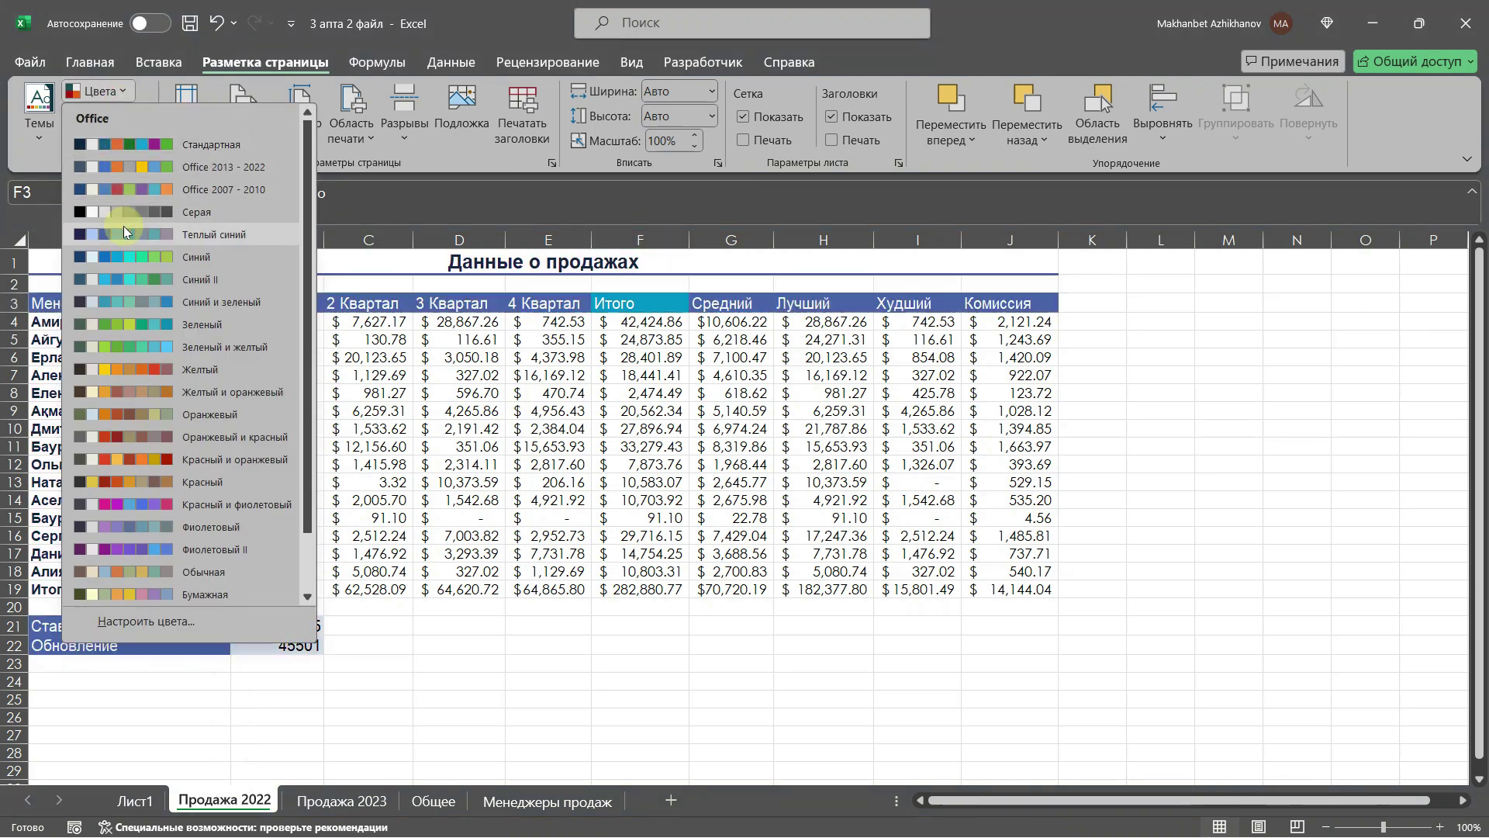
pyautogui.press('Escape')
pyautogui.click(138, 116)
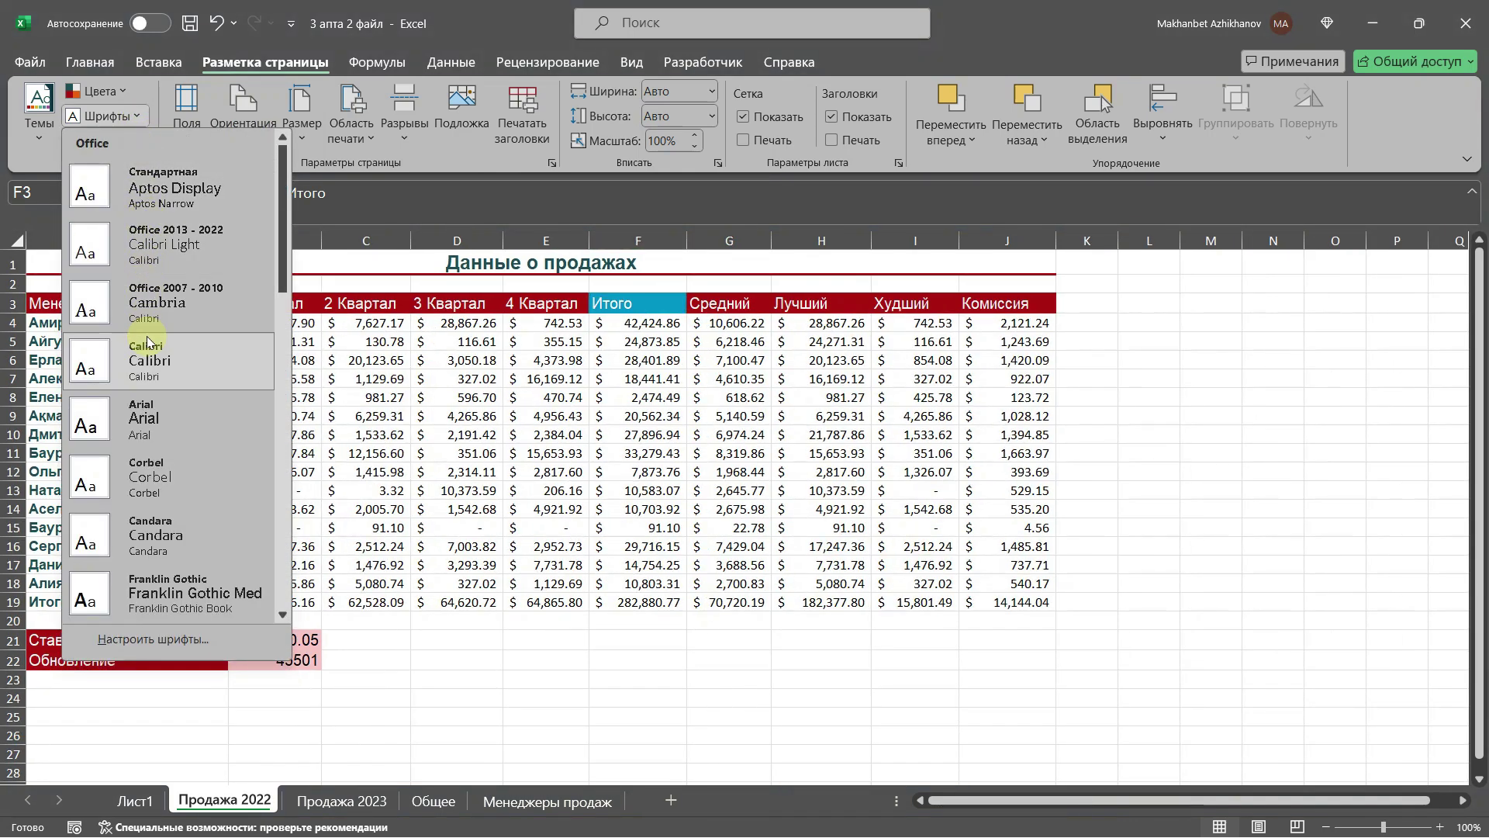
pyautogui.click(147, 337)
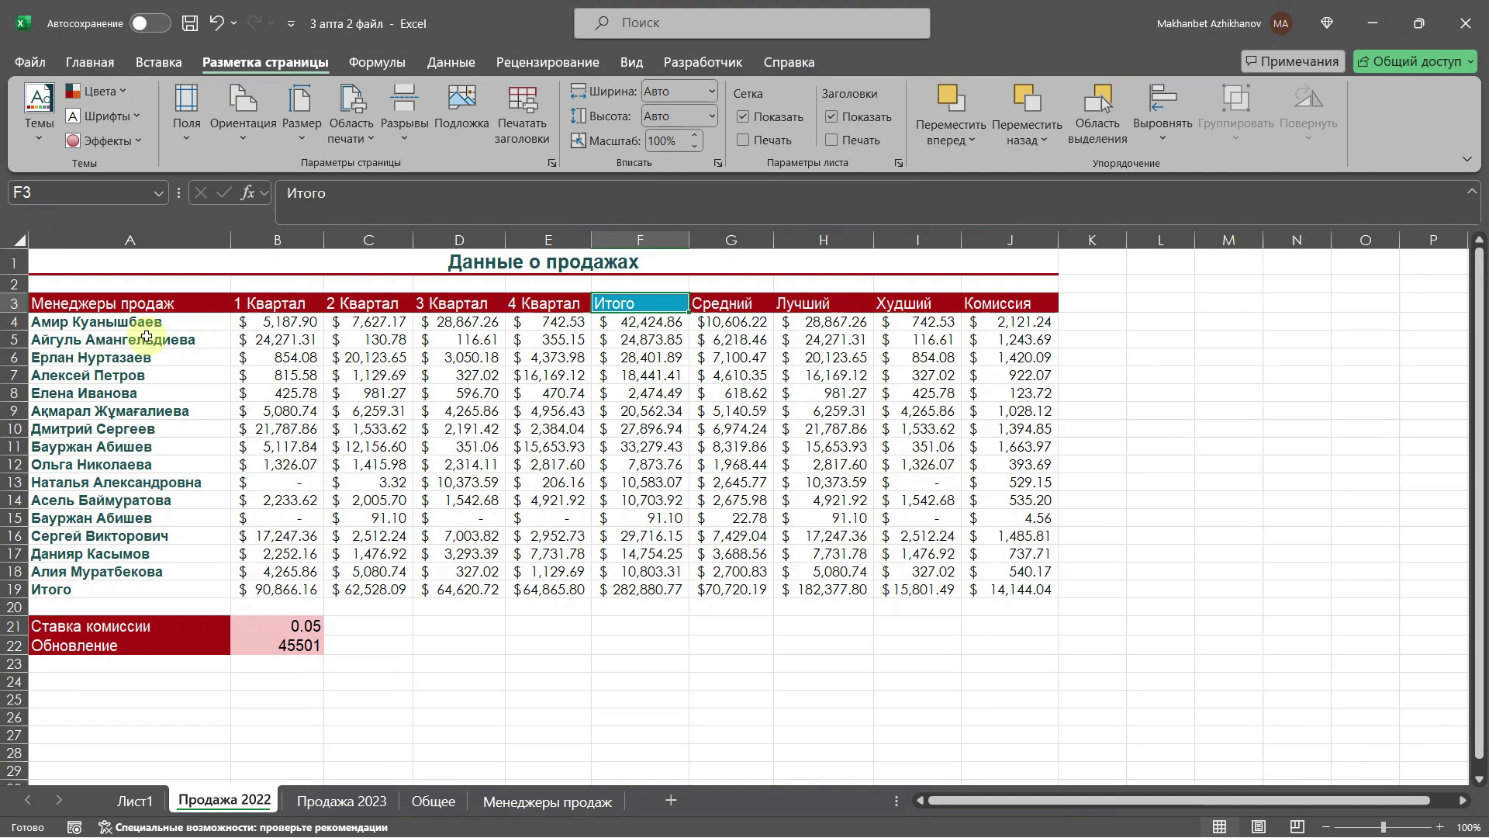
pyautogui.click(145, 151)
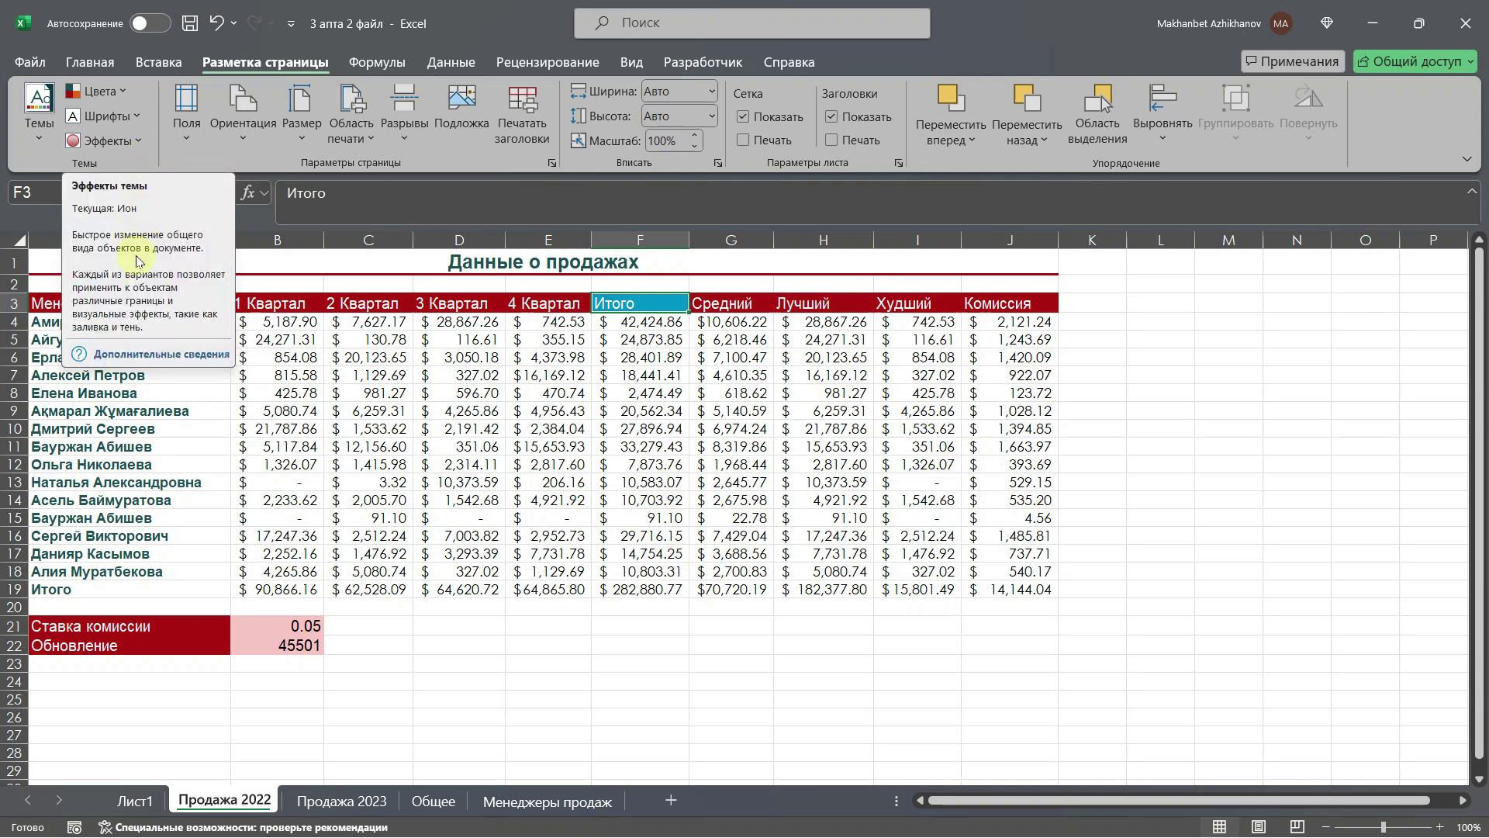
pyautogui.click(141, 392)
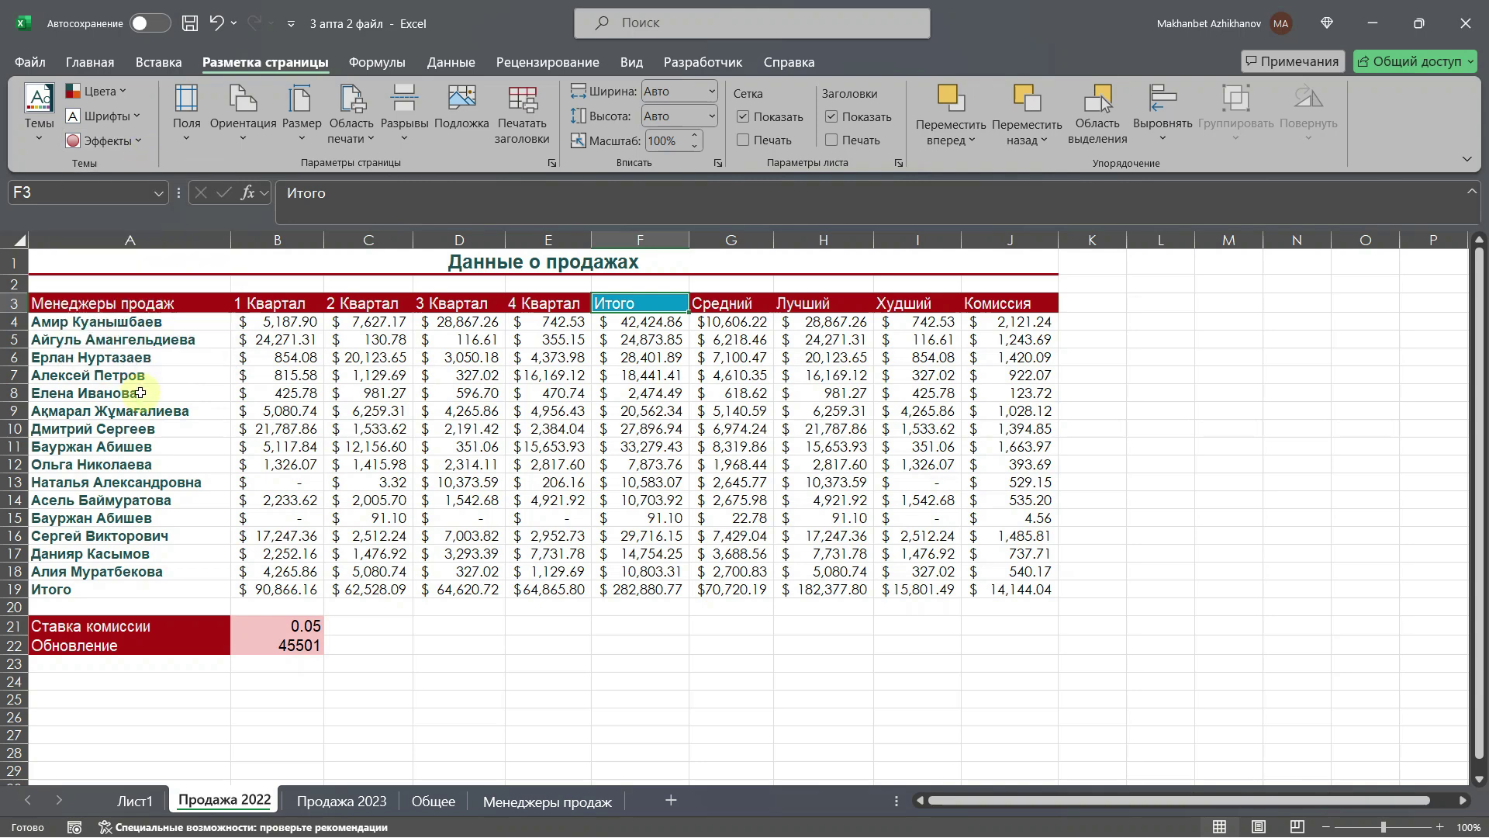